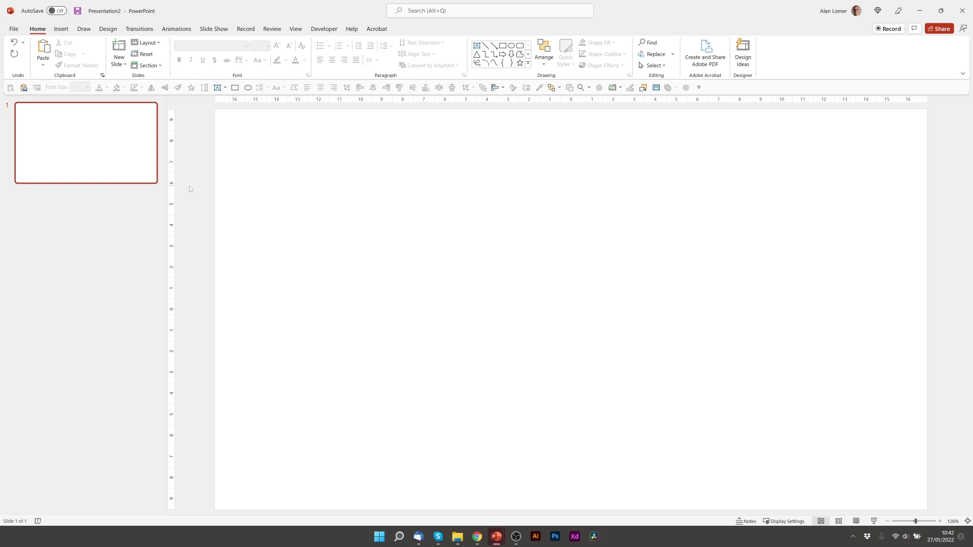
Step: Paste the copied blue-to-yellow radial gradient image so it covers the blank slide
key("ctrl+v")
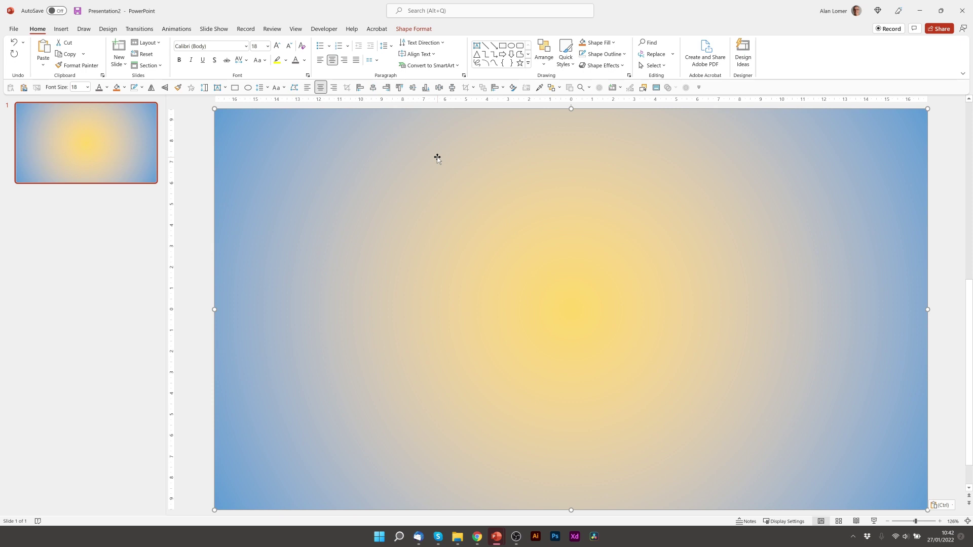
Step: Draw a text box on the slide and type '3D TEXT'
left_click(477, 45)
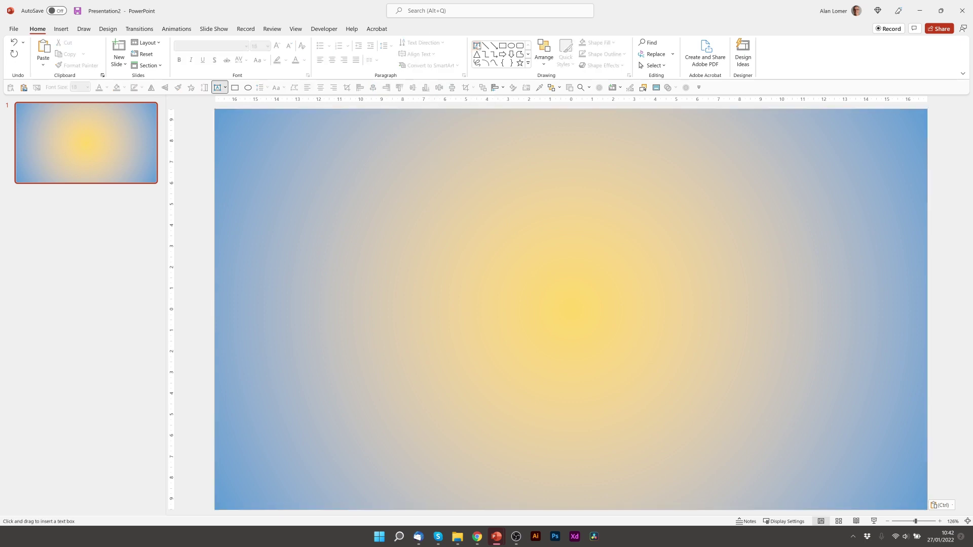
left_click_drag(312, 197, 686, 369)
type("3")
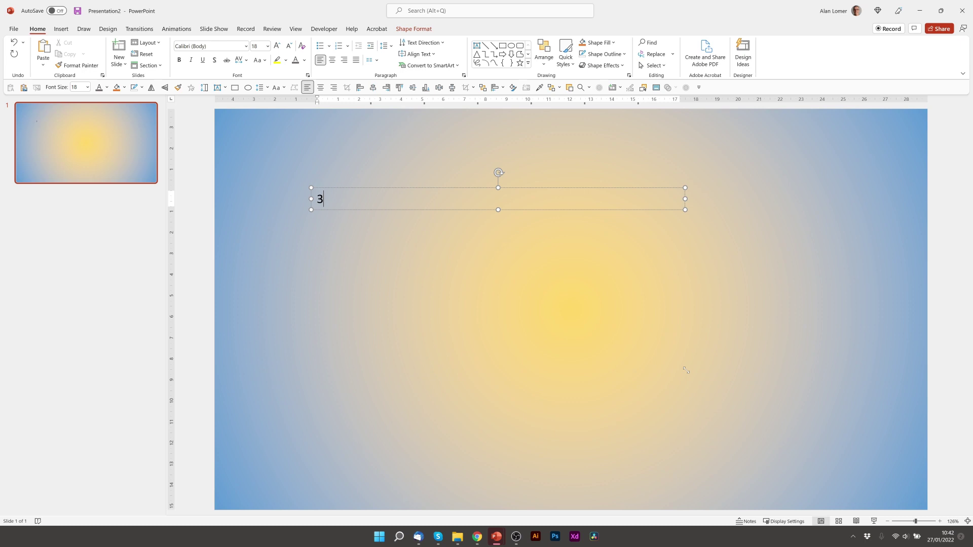
type("D TEXT")
key("ctrl+a")
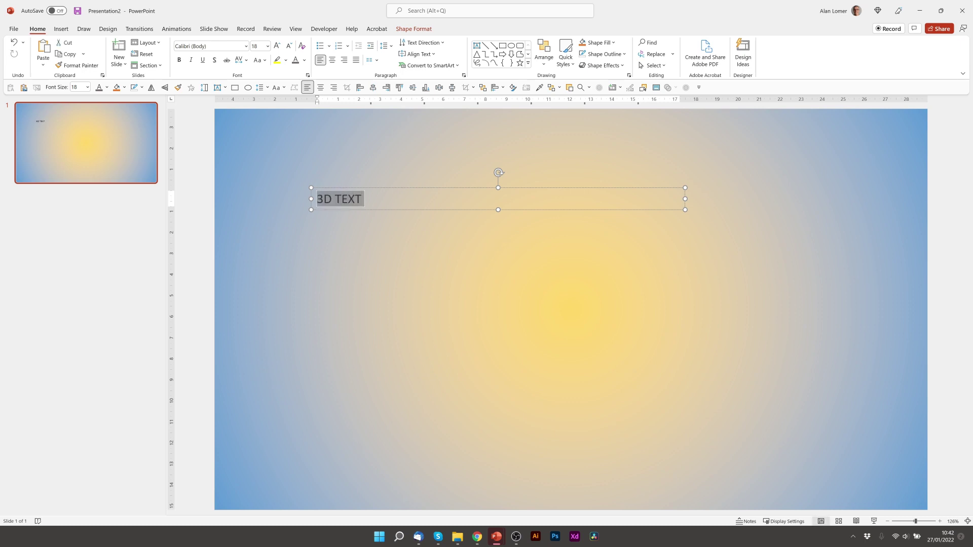
Step: Format the text as Poppins, Bold, 125 pt
left_click(207, 46)
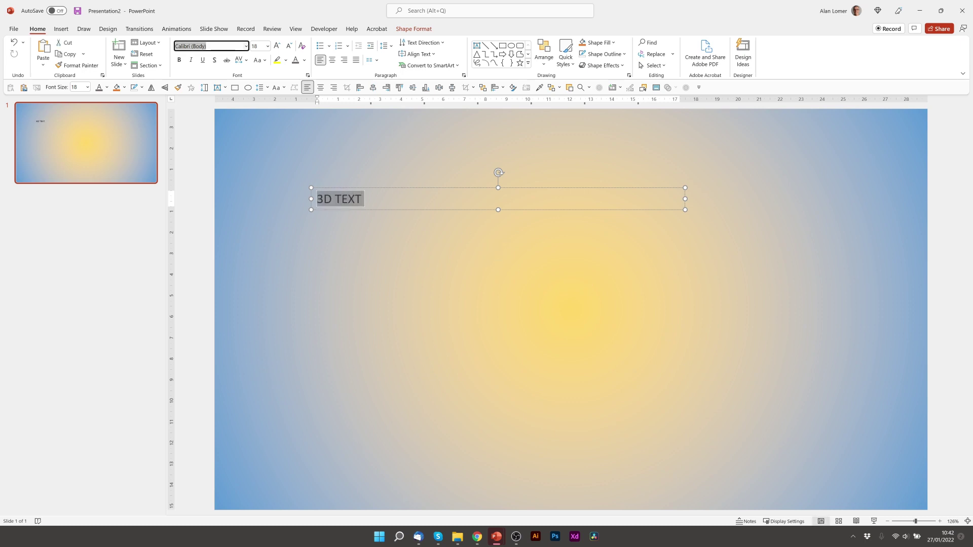
type("Poppins")
key("Return")
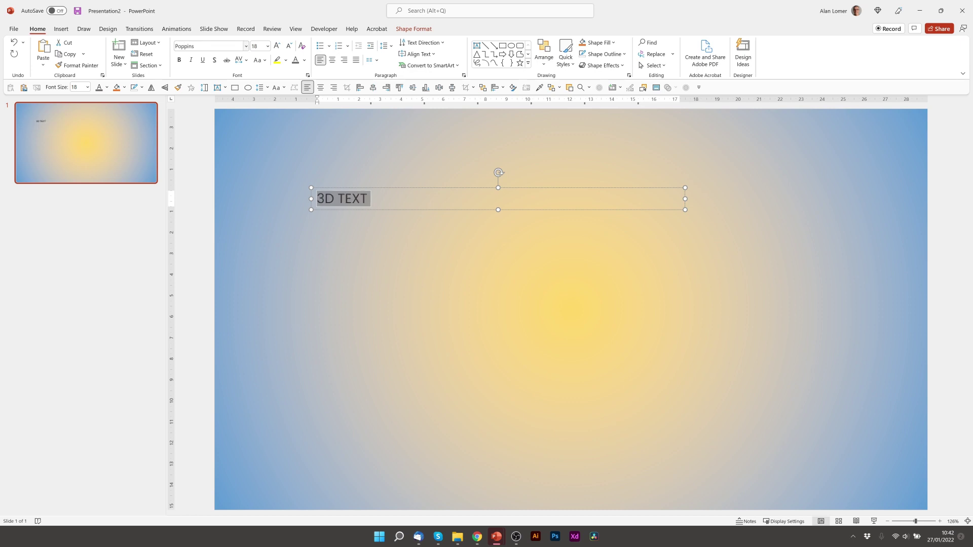
left_click(179, 60)
left_click(258, 46)
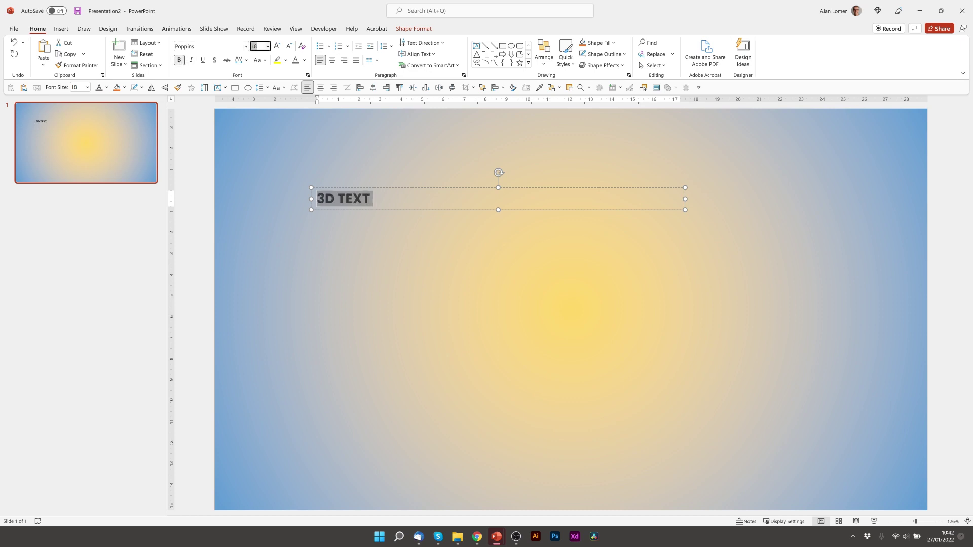
type("125")
key("Return")
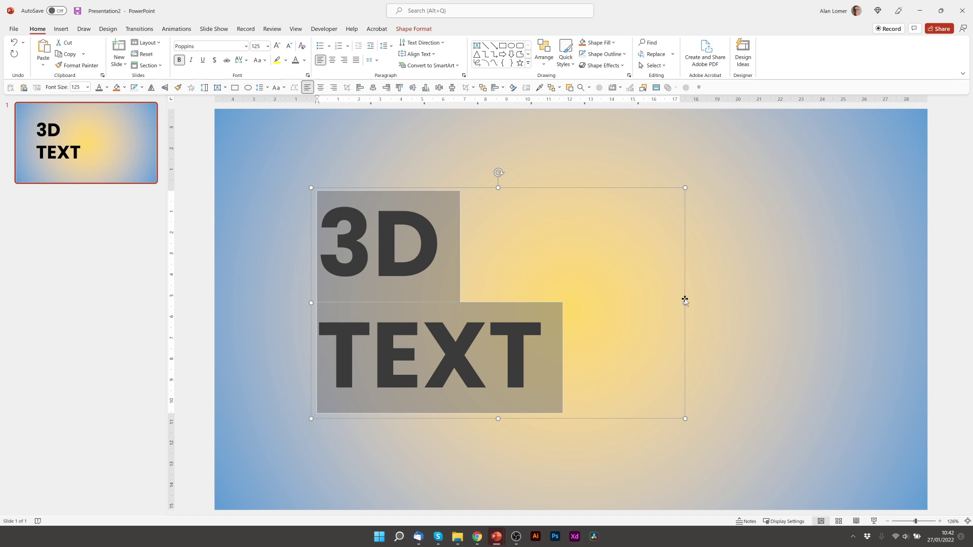
Step: Widen the text box and centre the text horizontally and vertically
left_click_drag(685, 302, 838, 300)
left_click(320, 88)
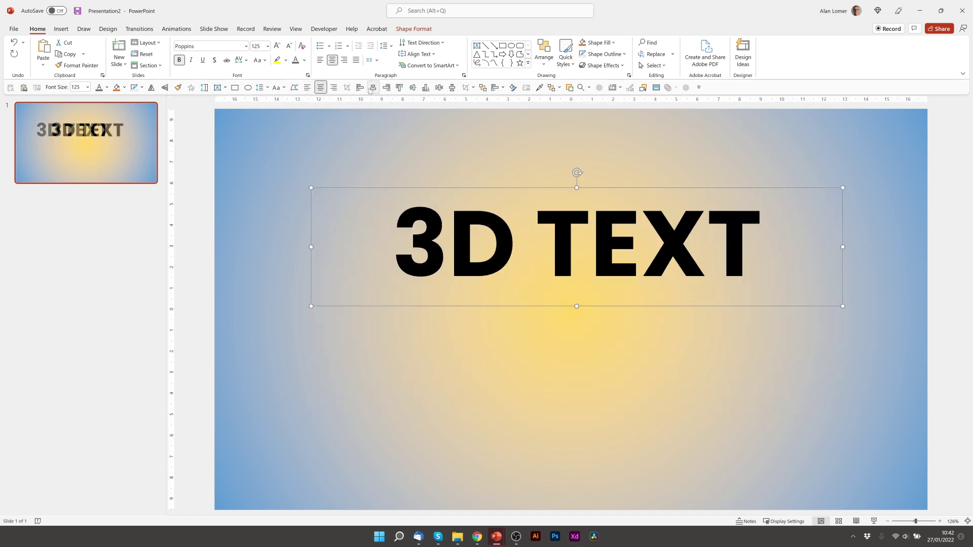
left_click(414, 88)
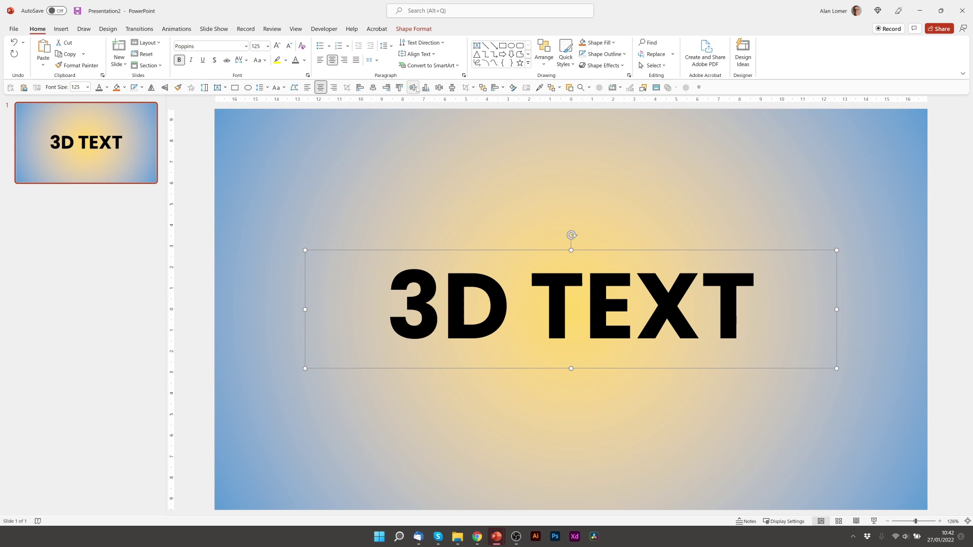
Step: Colour the text with the background's blue using the eyedropper
left_click(304, 60)
left_click(321, 173)
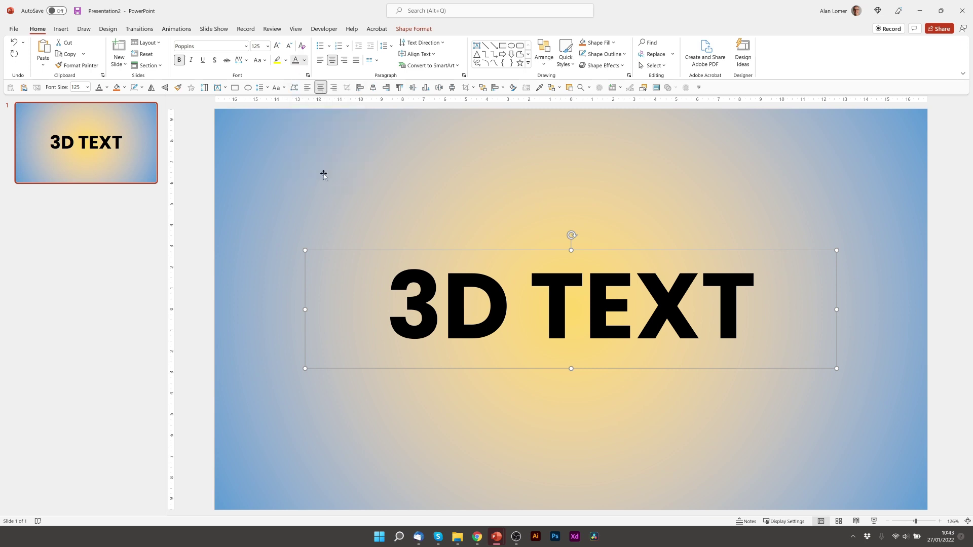
left_click(220, 111)
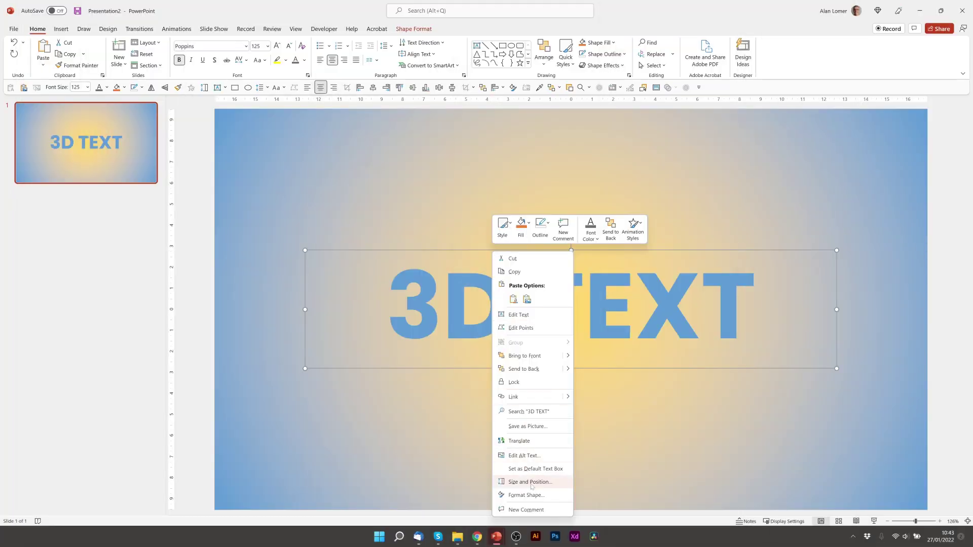
Step: Apply the Perspective: Front 3-D rotation preset to the title
left_click(530, 495)
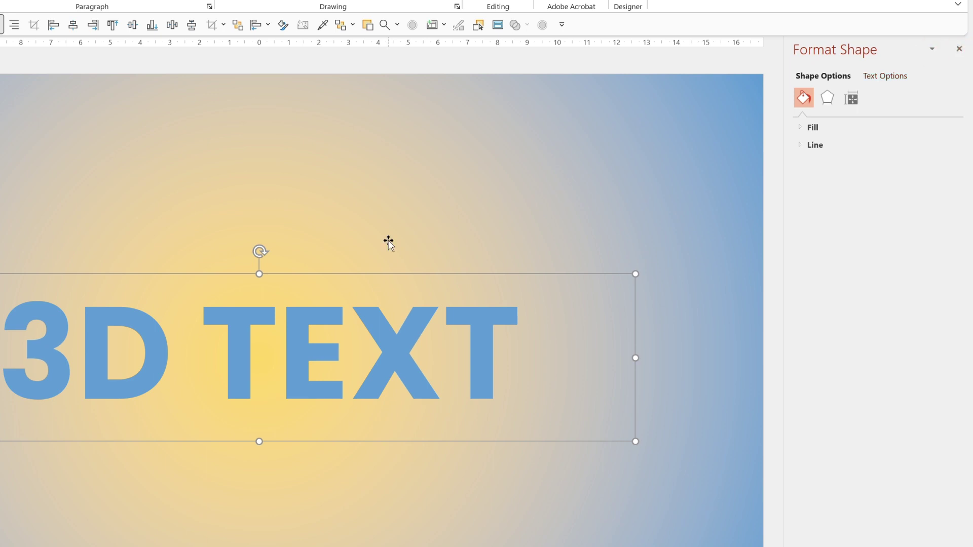
left_click(831, 97)
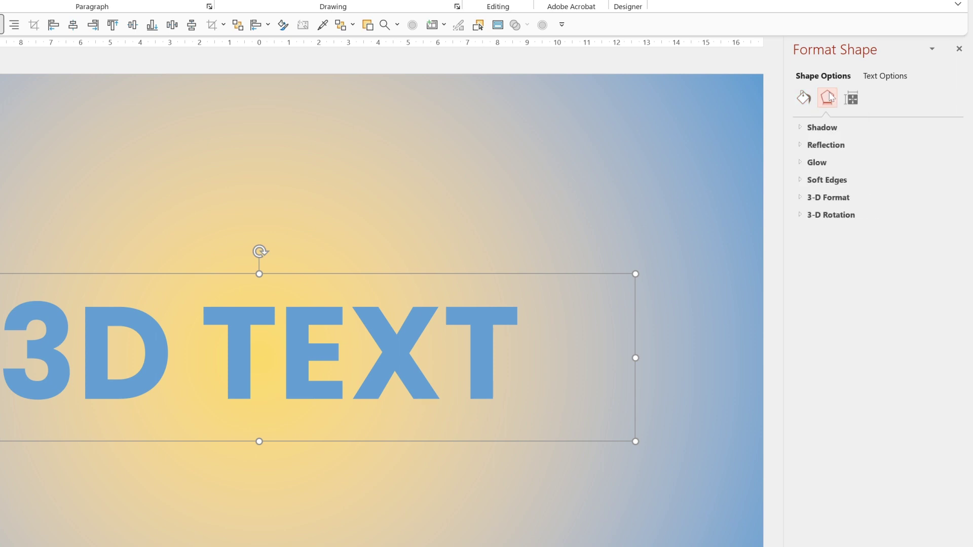
left_click(804, 216)
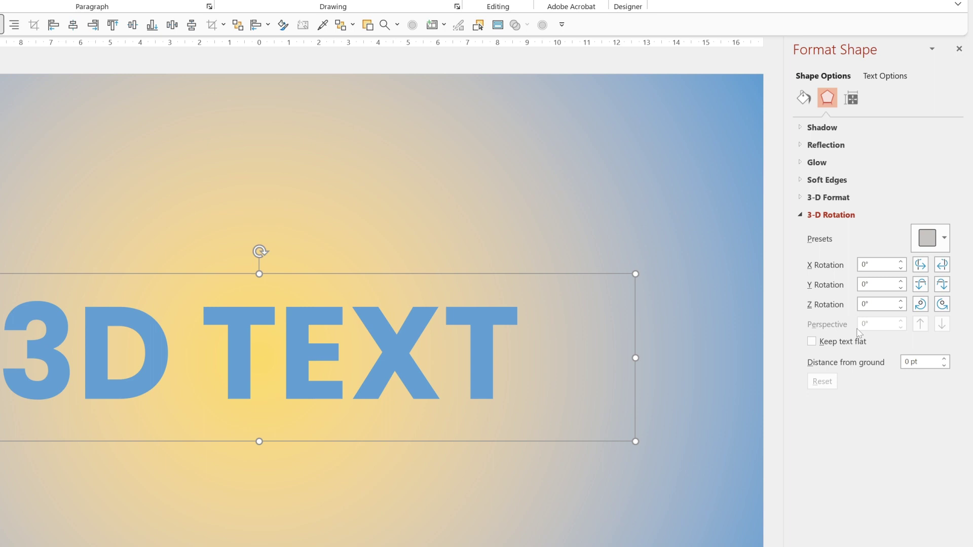
left_click(931, 239)
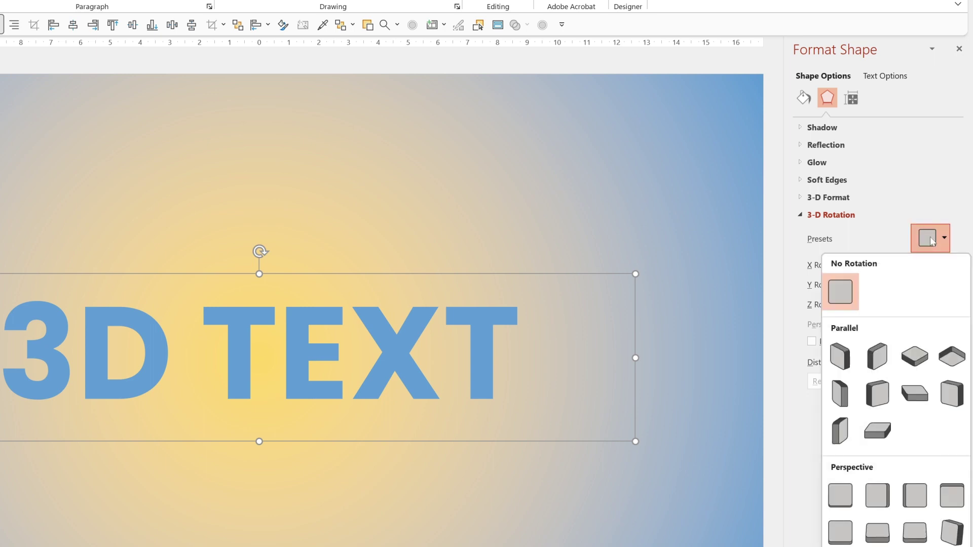
left_click(844, 501)
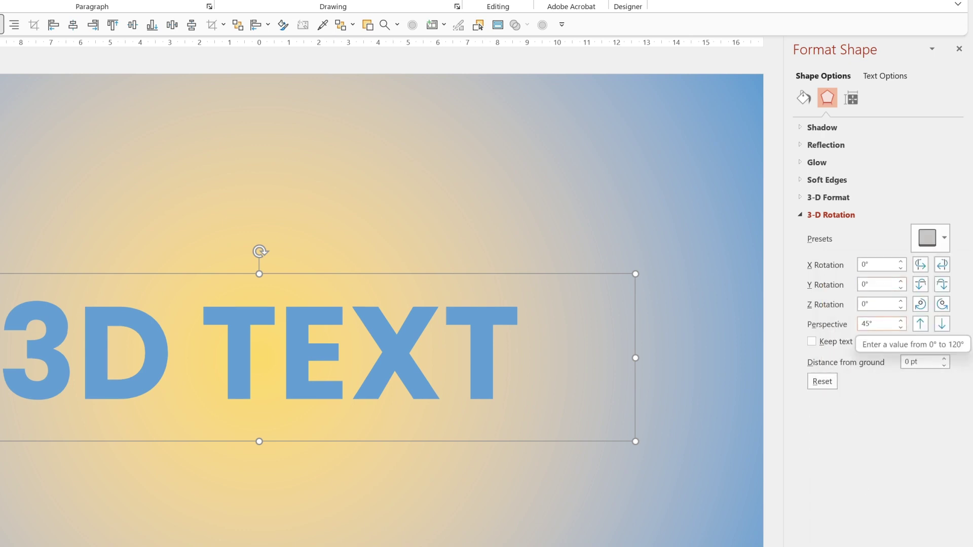
Step: Set perspective to 70°, X rotation to 315° and Y rotation to 359°
left_click(840, 325)
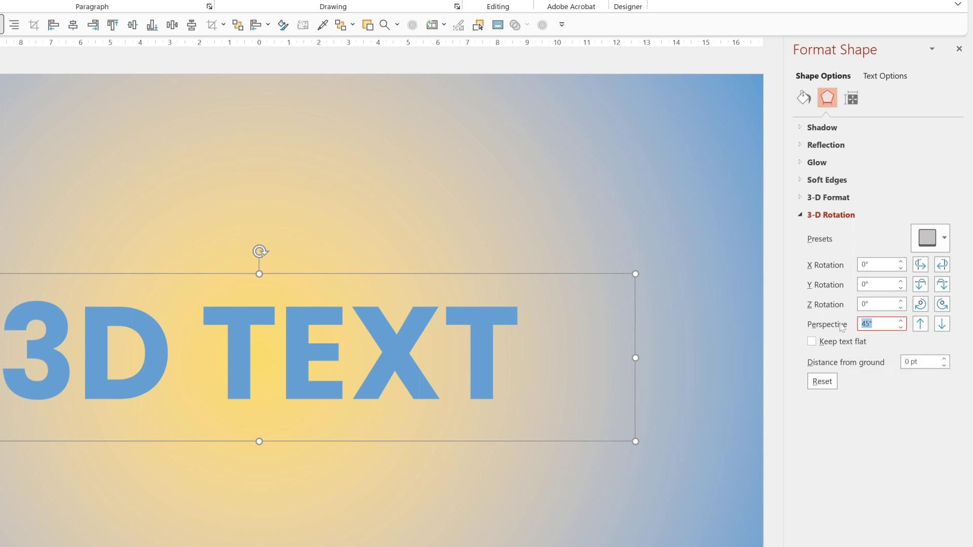
type("70")
key("Tab")
left_click(874, 264)
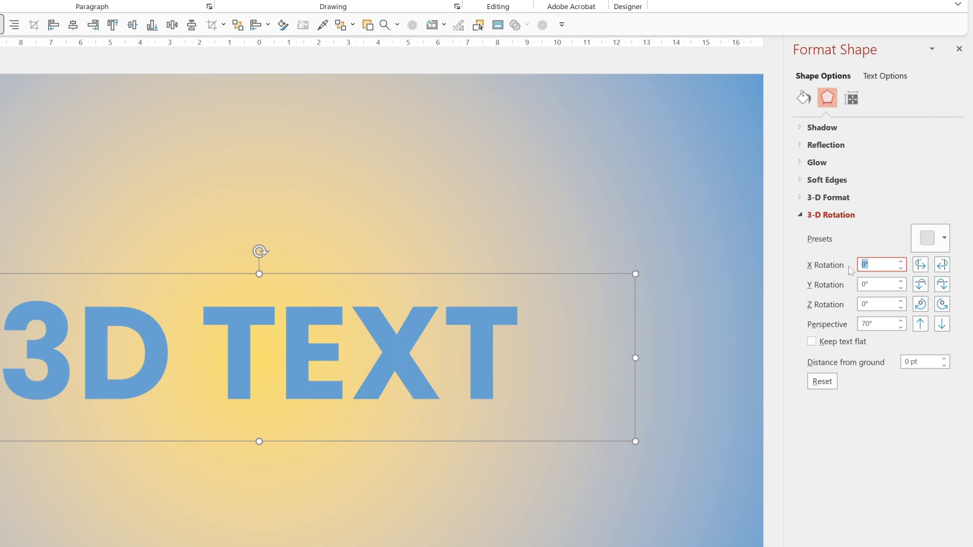
type("315")
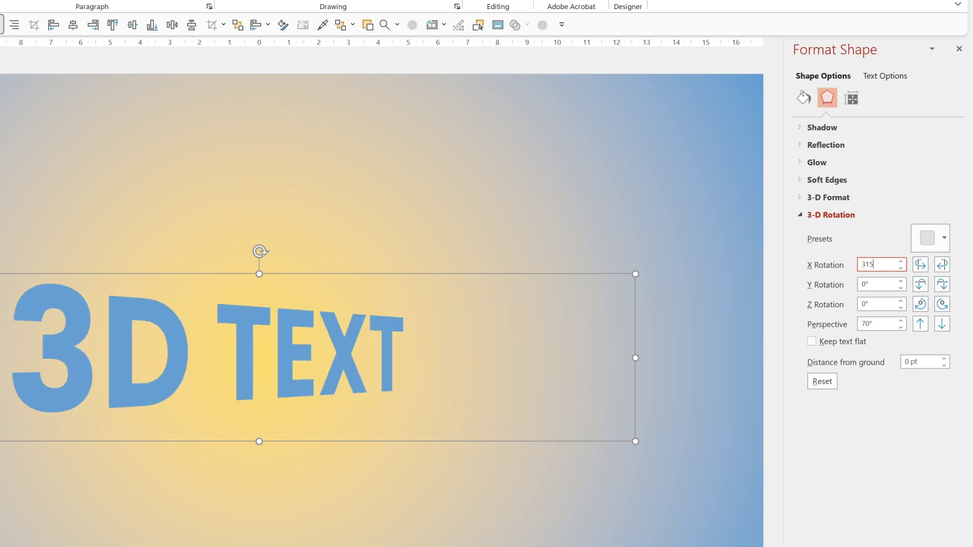
key("Tab")
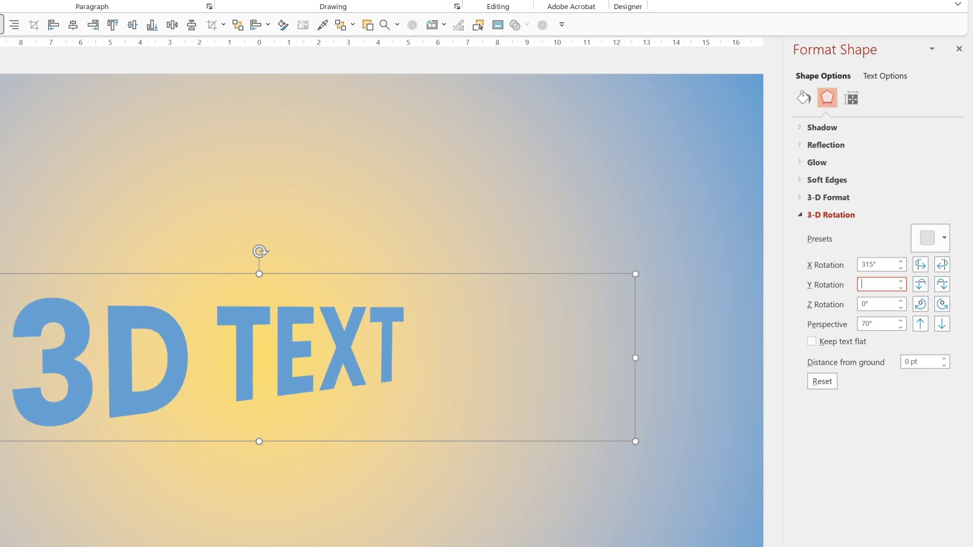
type("359")
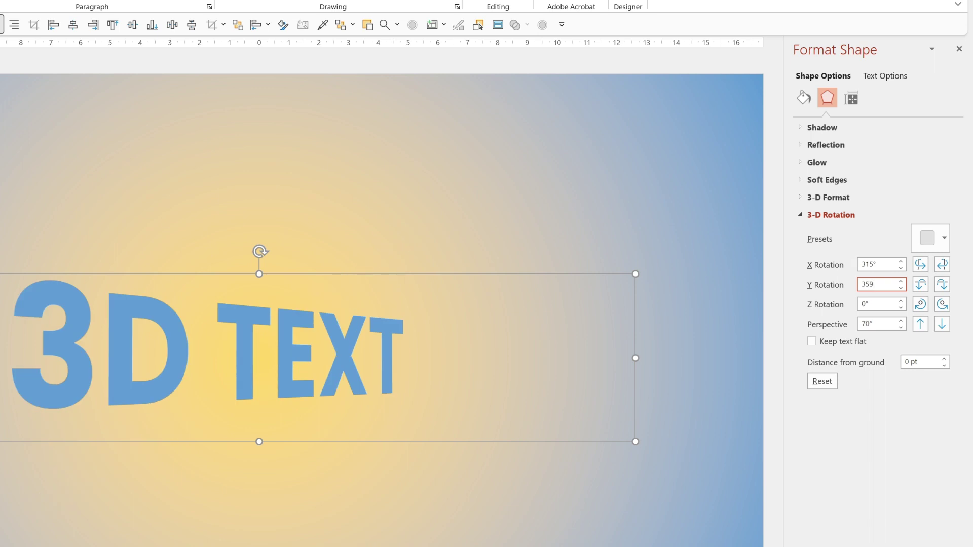
Step: Set the shape's 3-D depth to 50 pt, then change it back to 0 pt
left_click(802, 199)
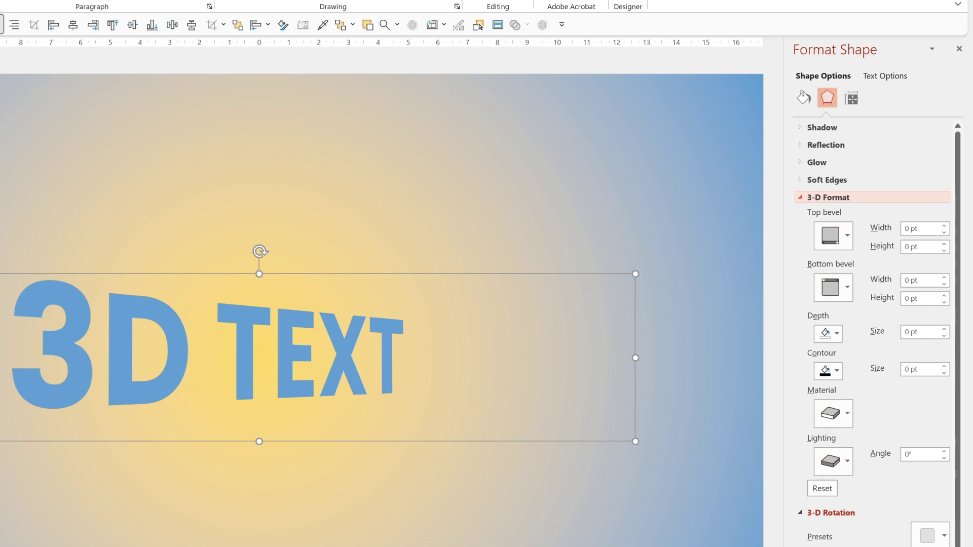
left_click(918, 332)
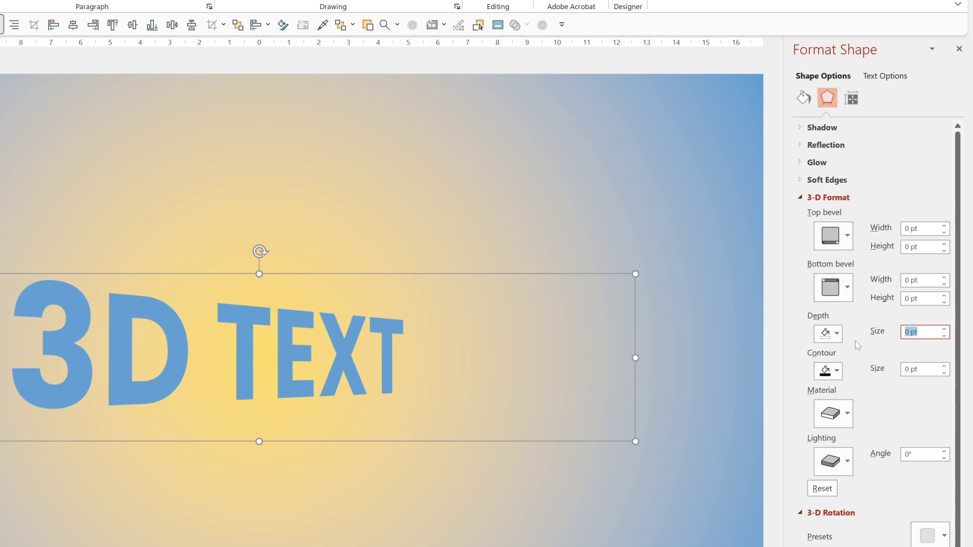
type("50")
key("Tab")
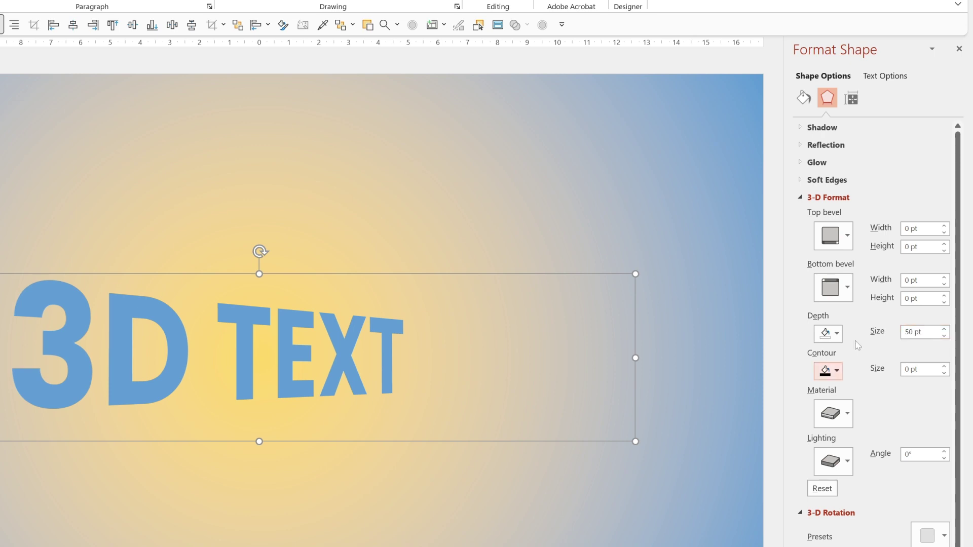
key("shift+Tab")
type("0")
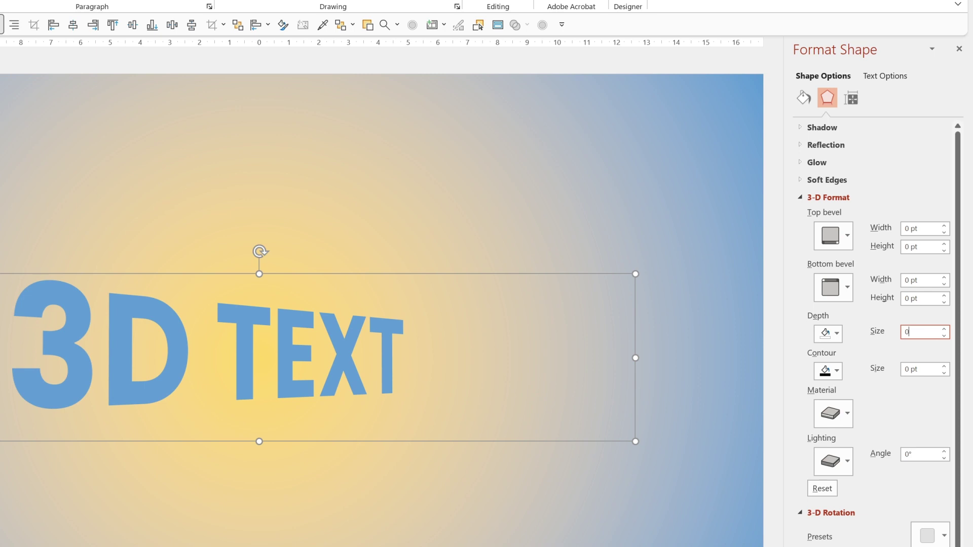
Step: Give the text a 25 pt depth coloured light yellow, sampled from the background
left_click(875, 83)
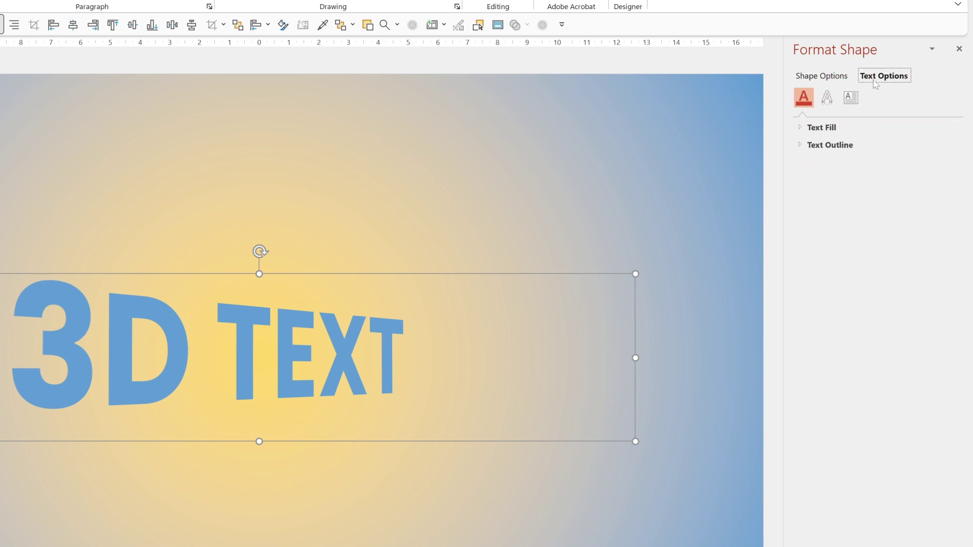
left_click(825, 98)
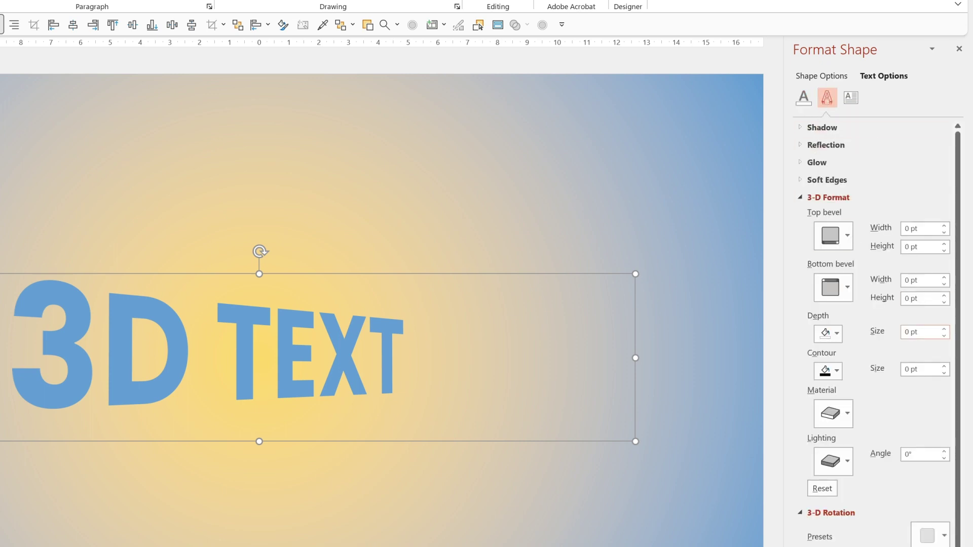
left_click(919, 332)
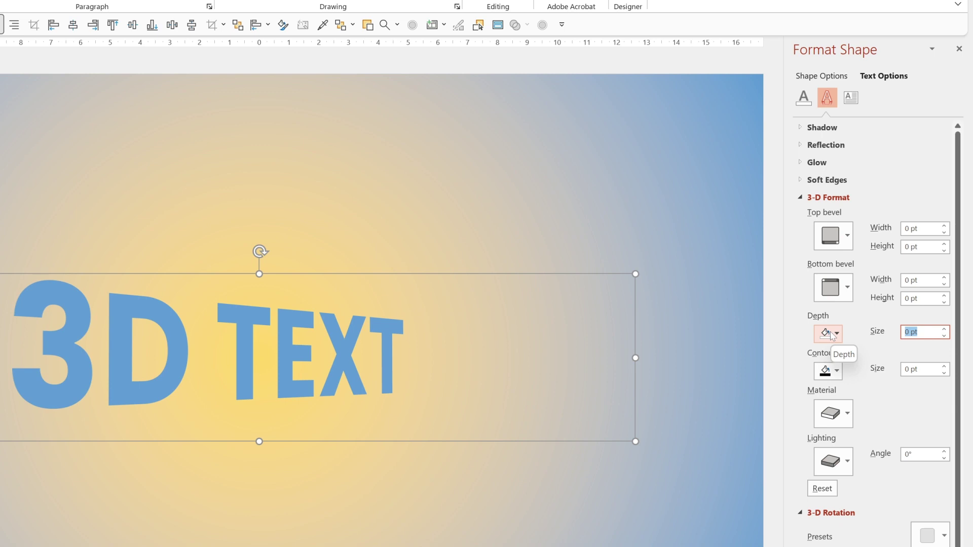
type("25")
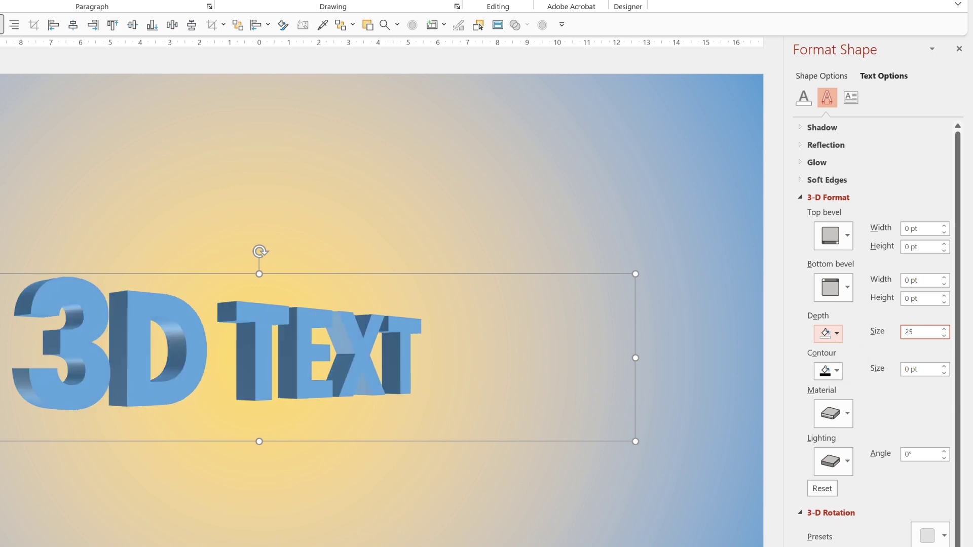
left_click(830, 333)
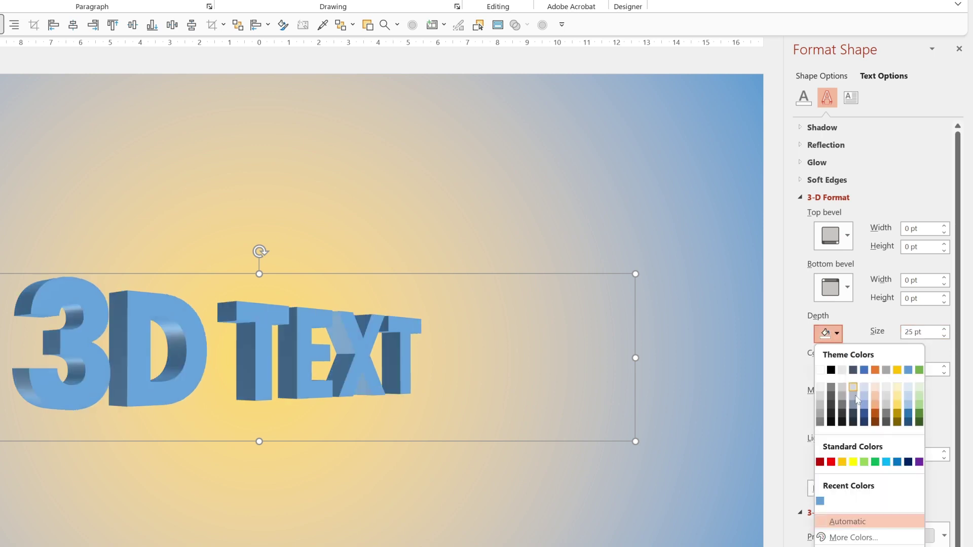
left_click(856, 546)
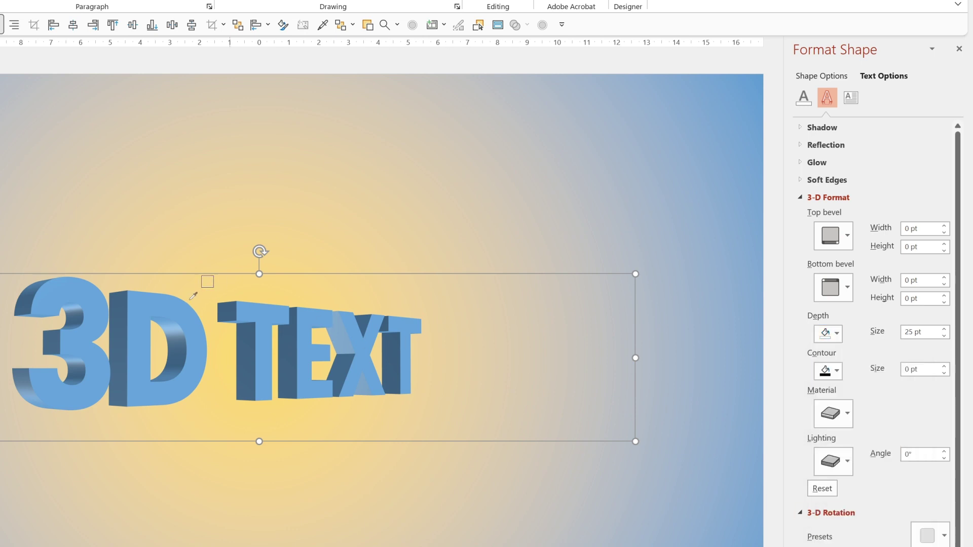
left_click(222, 354)
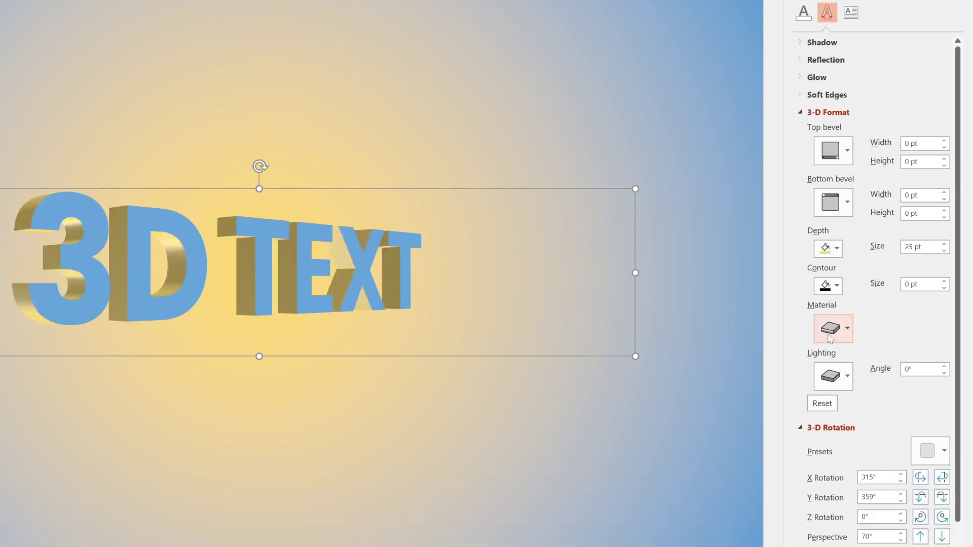
Step: Apply Soft Edge material, a 2 pt high, 0 pt wide top bevel, and Two Point lighting
left_click(833, 413)
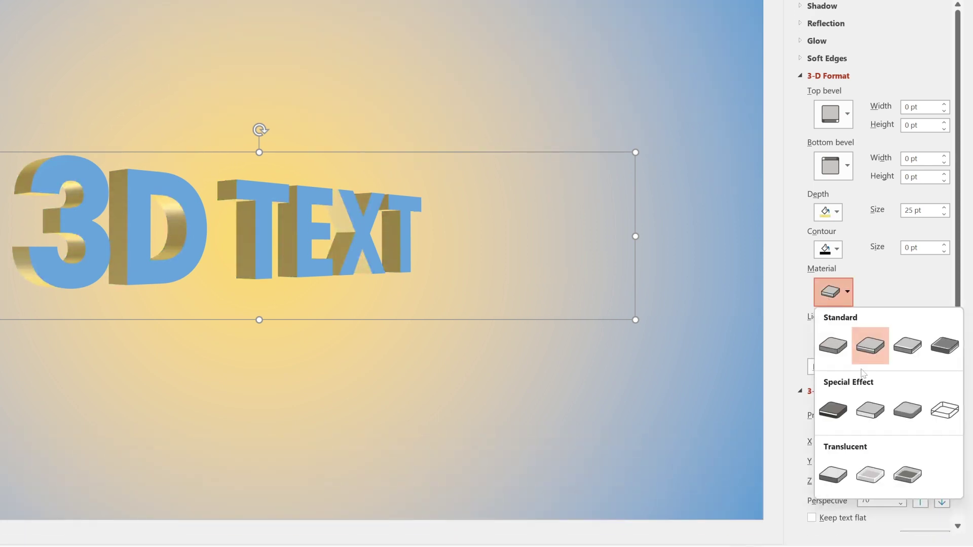
left_click(870, 414)
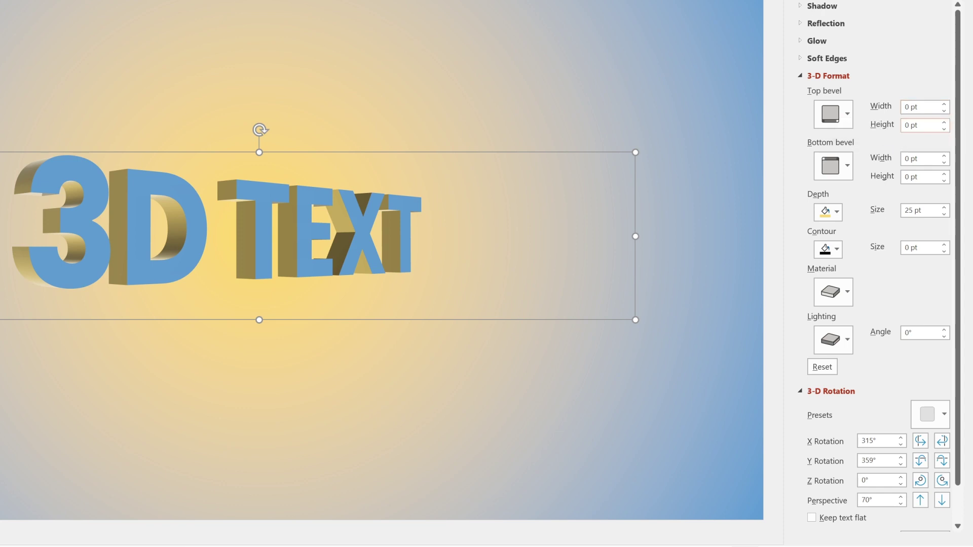
left_click(874, 131)
type("2")
key("Return")
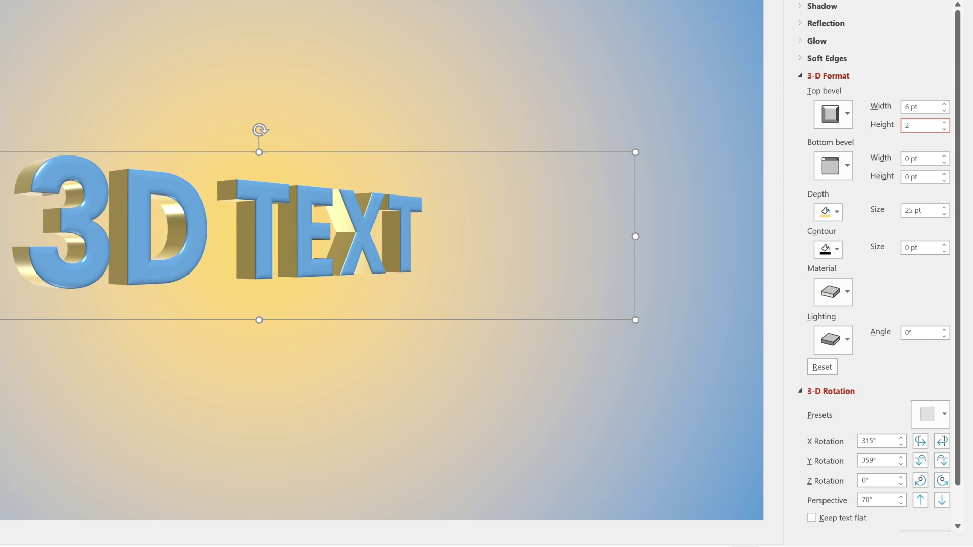
key("shift+Tab")
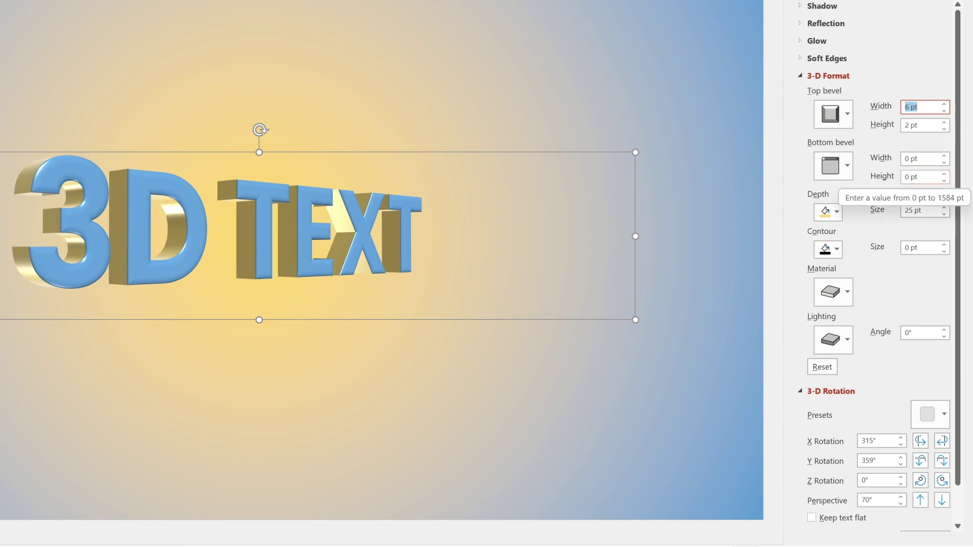
type("0")
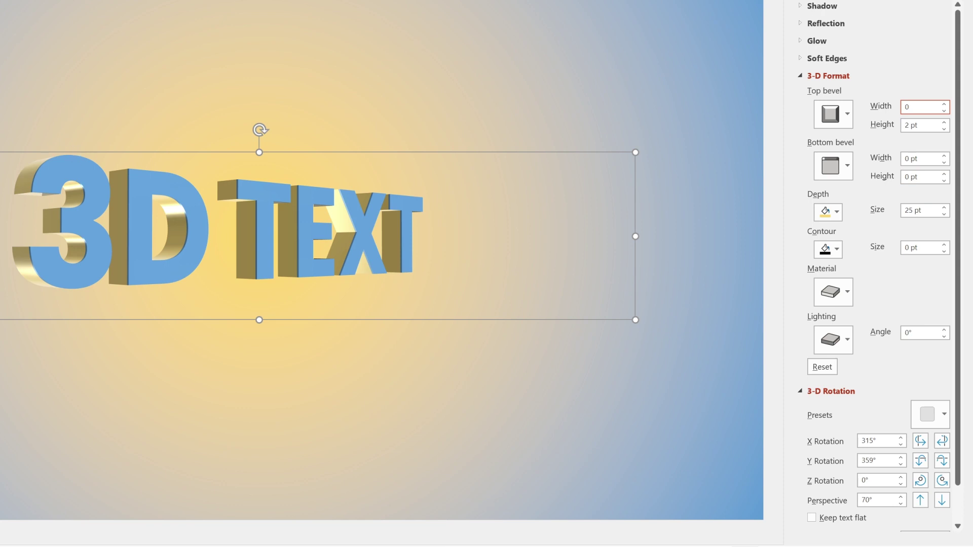
key("Return")
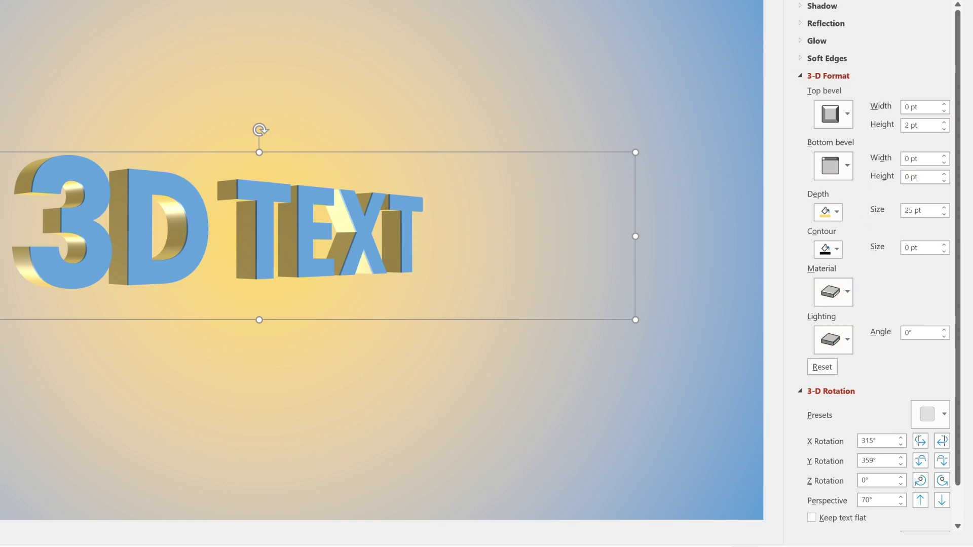
left_click(826, 340)
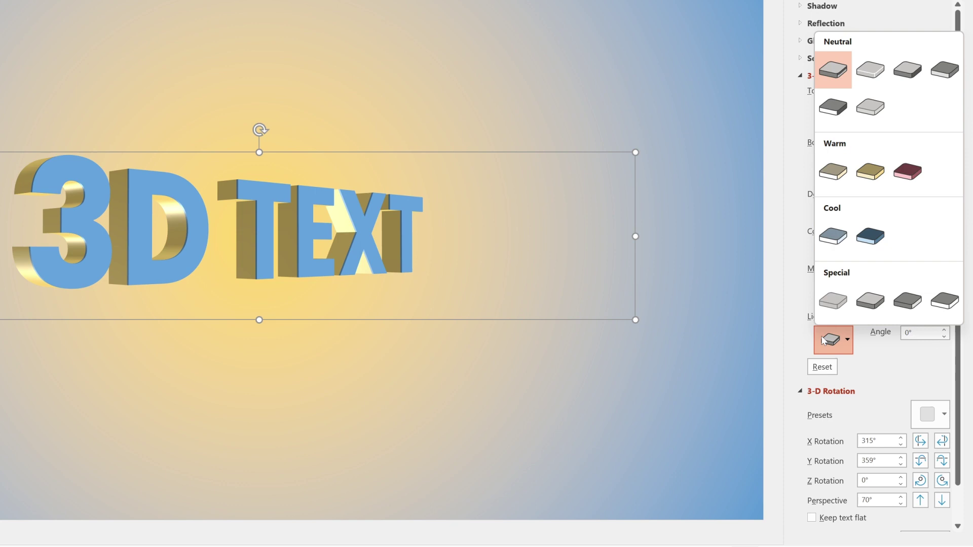
left_click(861, 303)
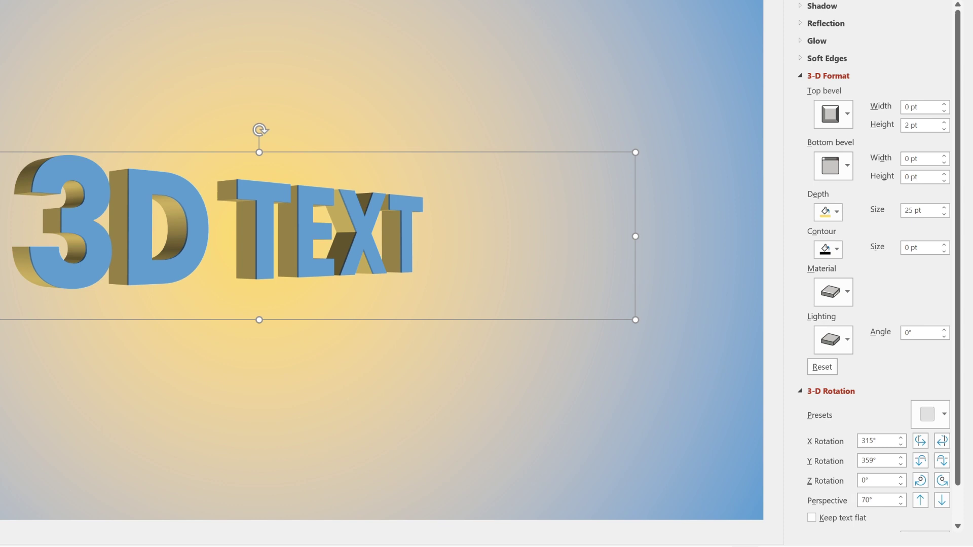
Step: Add a reflection under the 3D text with blur set to 12
left_click(800, 24)
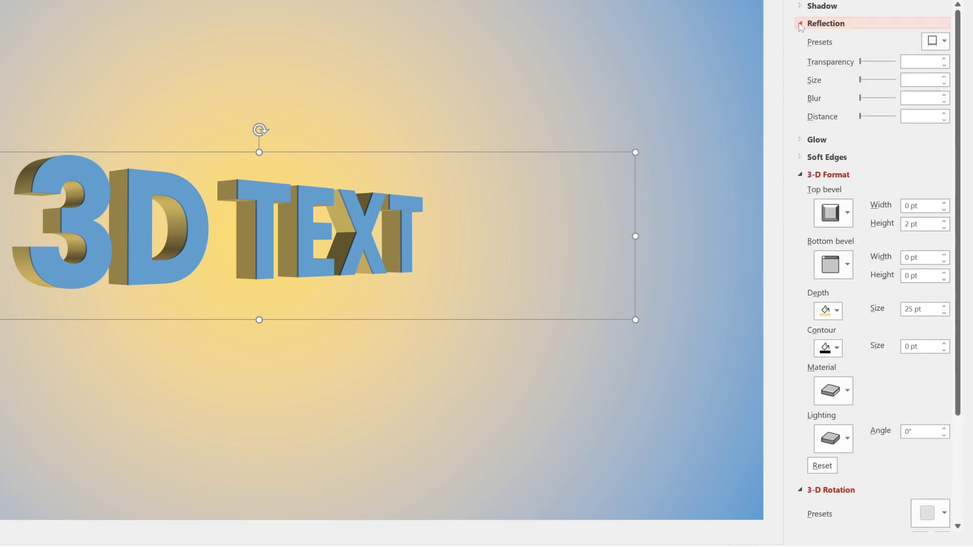
left_click(937, 41)
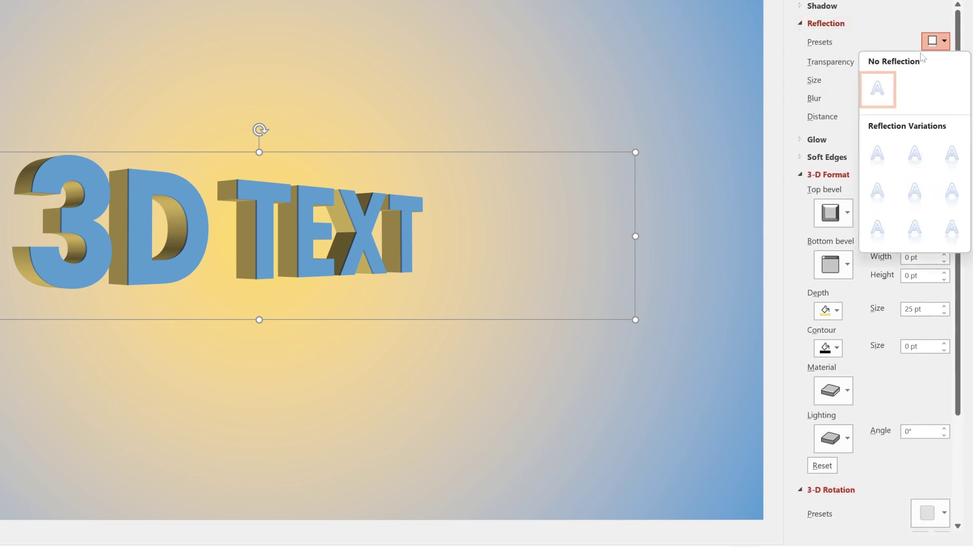
left_click(873, 160)
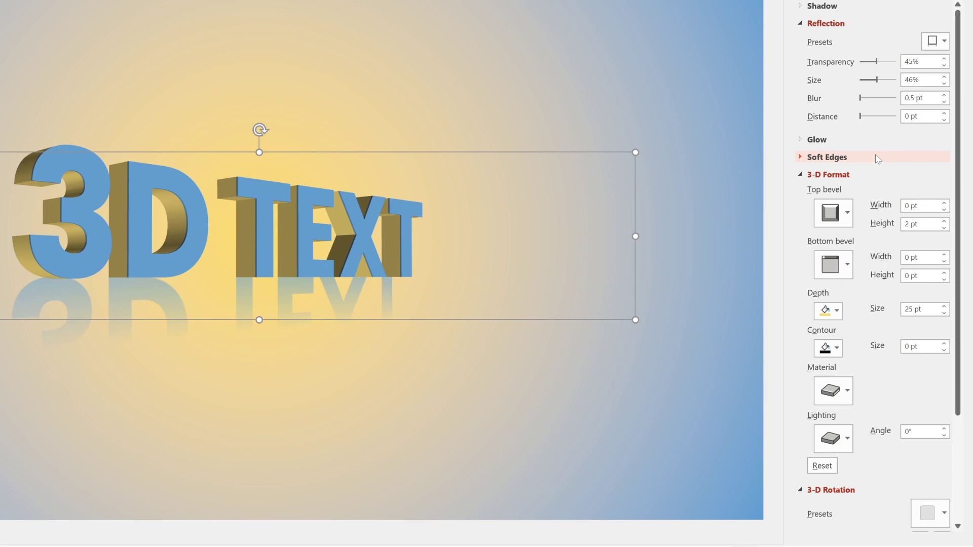
key("alt+b")
type("125")
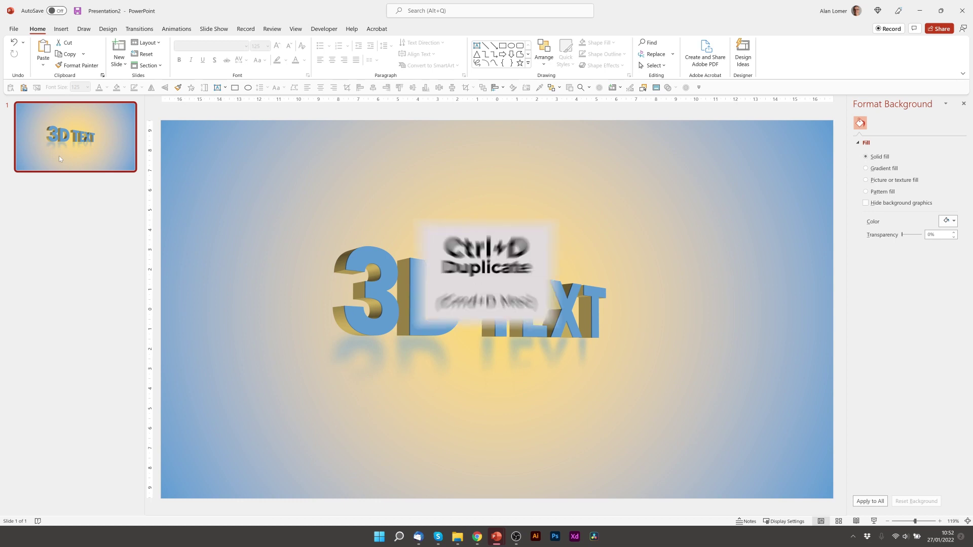
Step: Duplicate the slide as slide 2 with a Morph transition, then return to slide 1
key("ctrl+d")
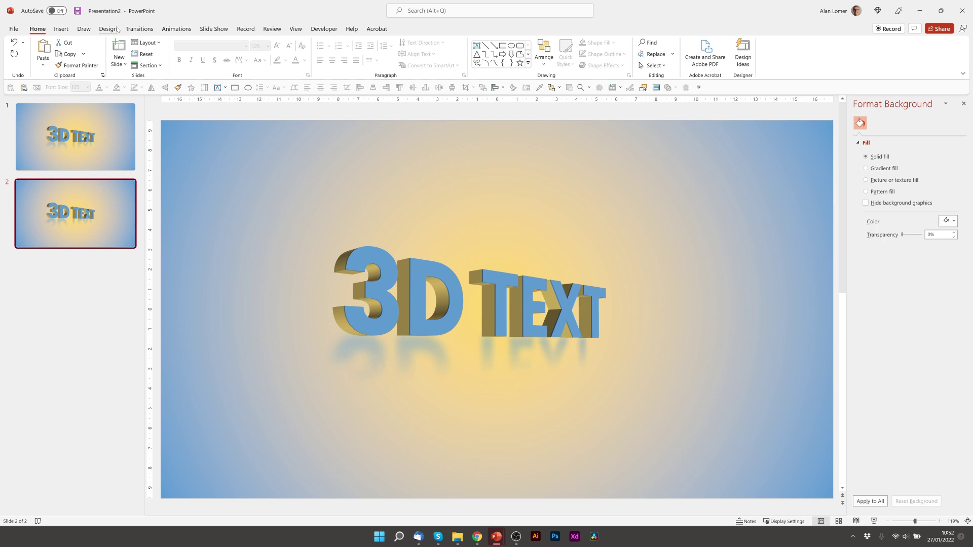
left_click(139, 28)
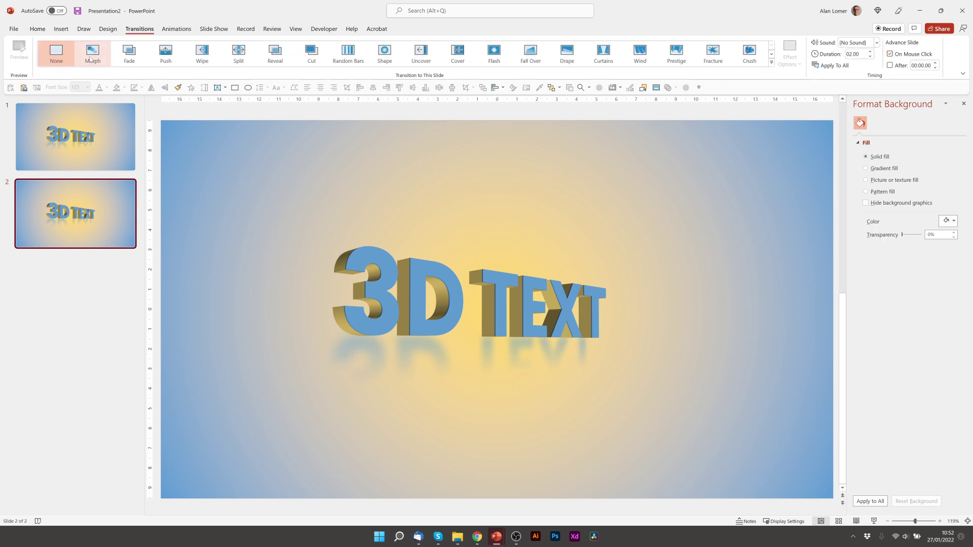
left_click(90, 59)
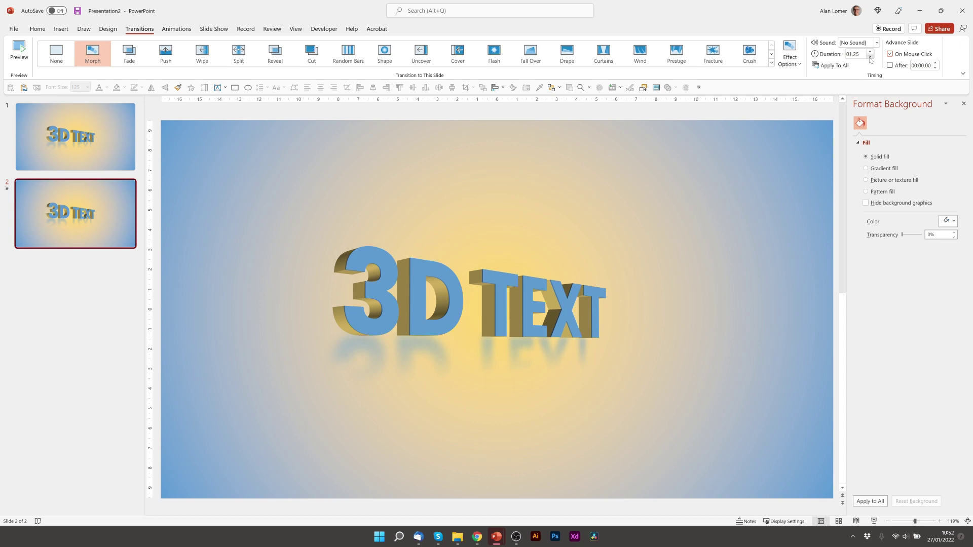
left_click(104, 161)
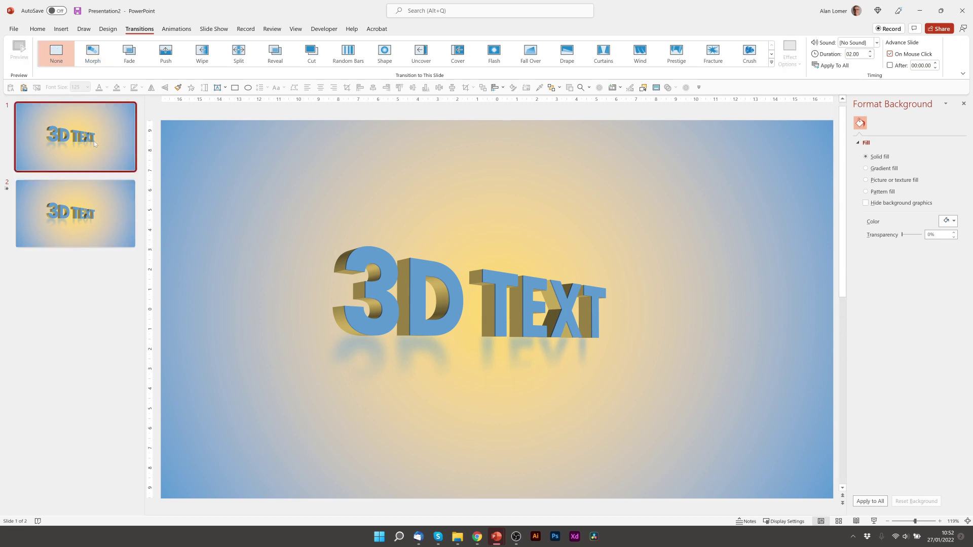
Step: Zoom out and drag the 3D TEXT box below the bottom edge of slide 1
left_click(887, 521)
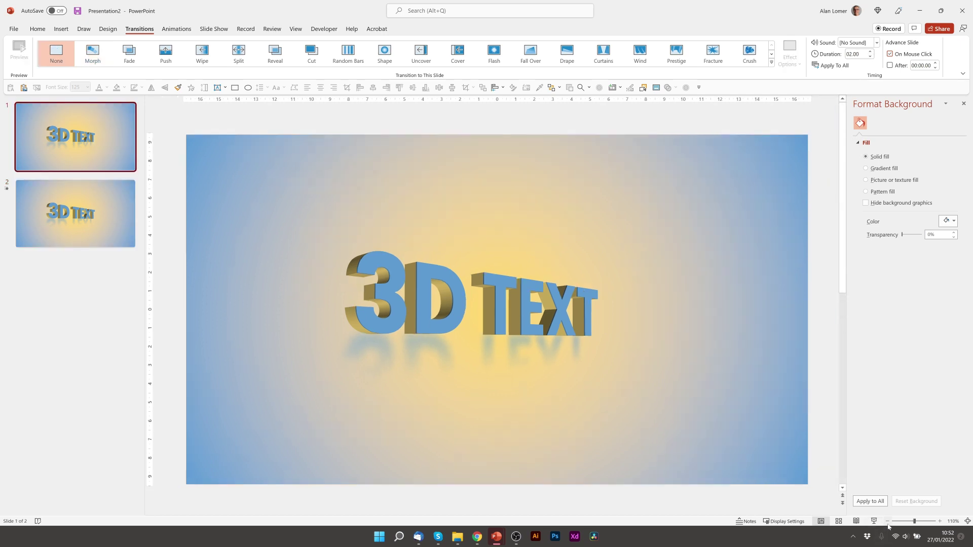
left_click(887, 521)
left_click(887, 521)
left_click(887, 521)
left_click(887, 520)
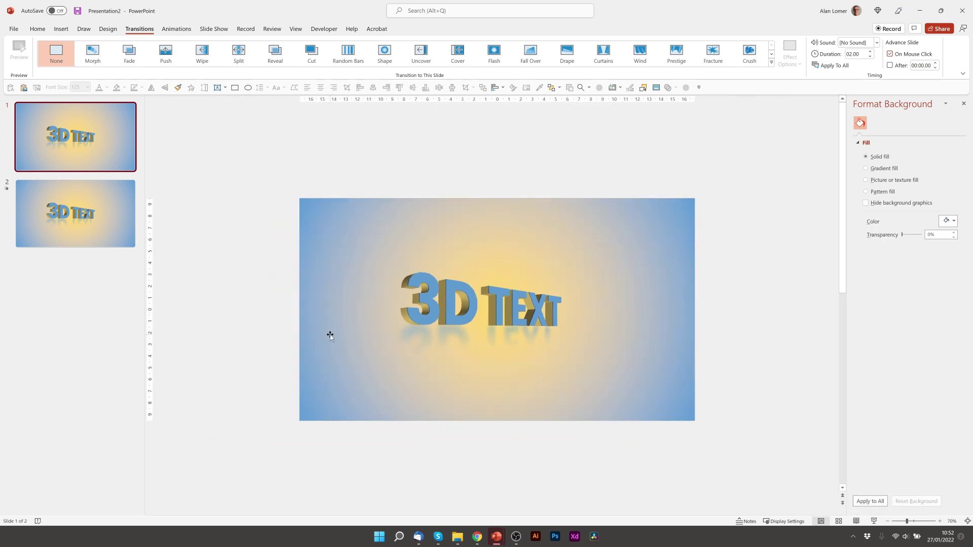
left_click(445, 275)
left_click_drag(446, 276, 445, 433)
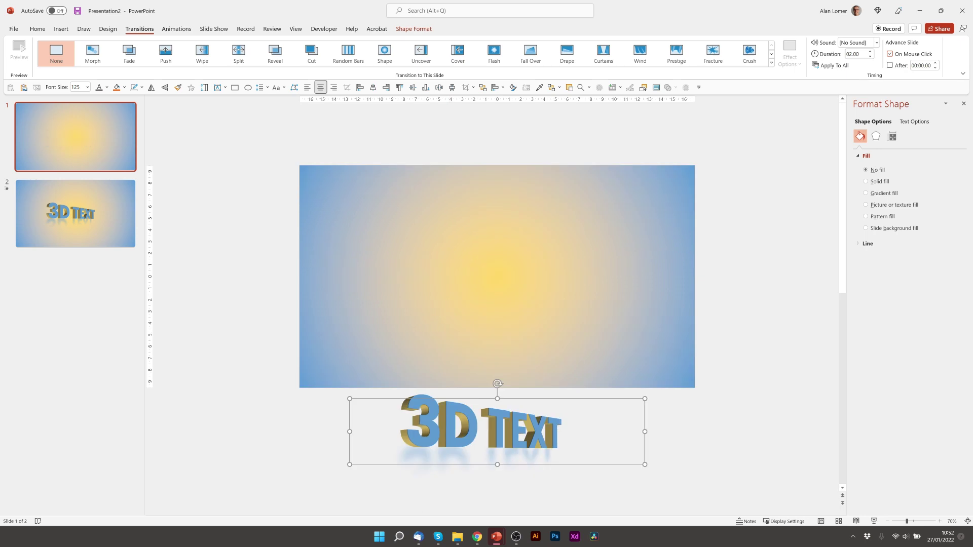
Step: Rotate the off-slide 3D TEXT to 350° X and 318° Y
right_click(497, 400)
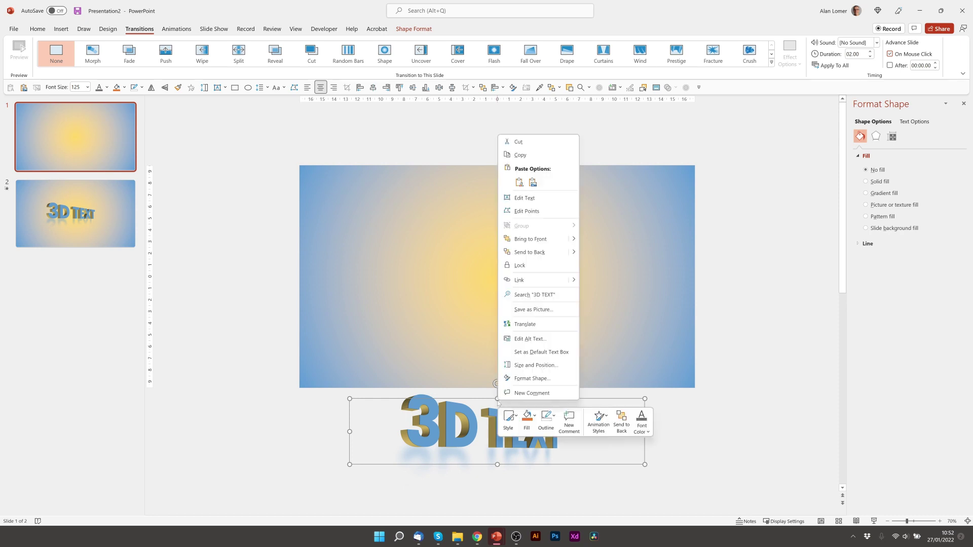
left_click(511, 379)
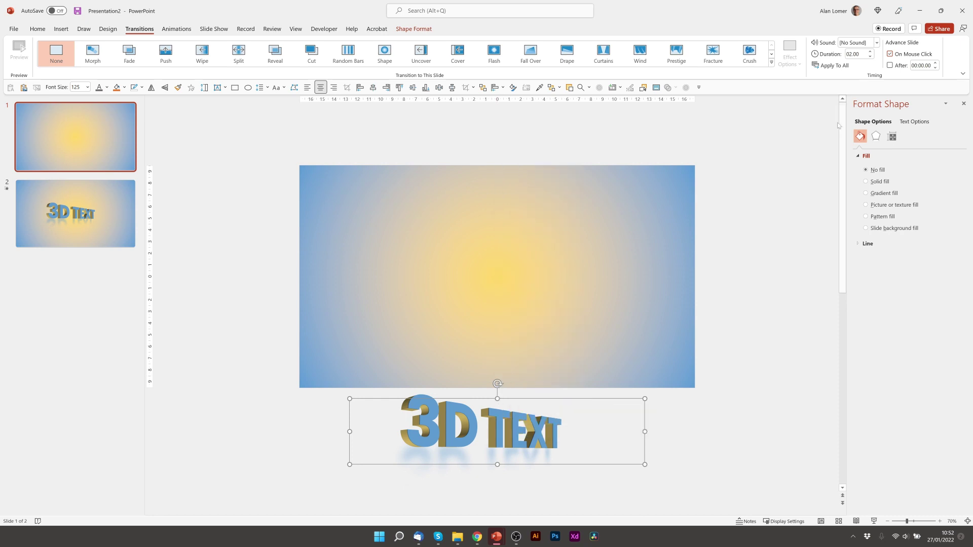
left_click(878, 138)
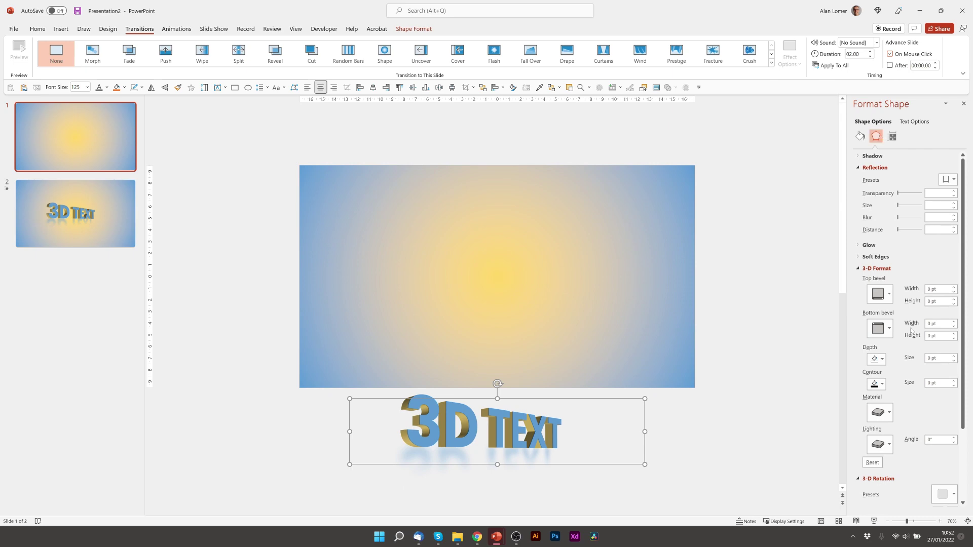
scroll(911, 330, "down", 4)
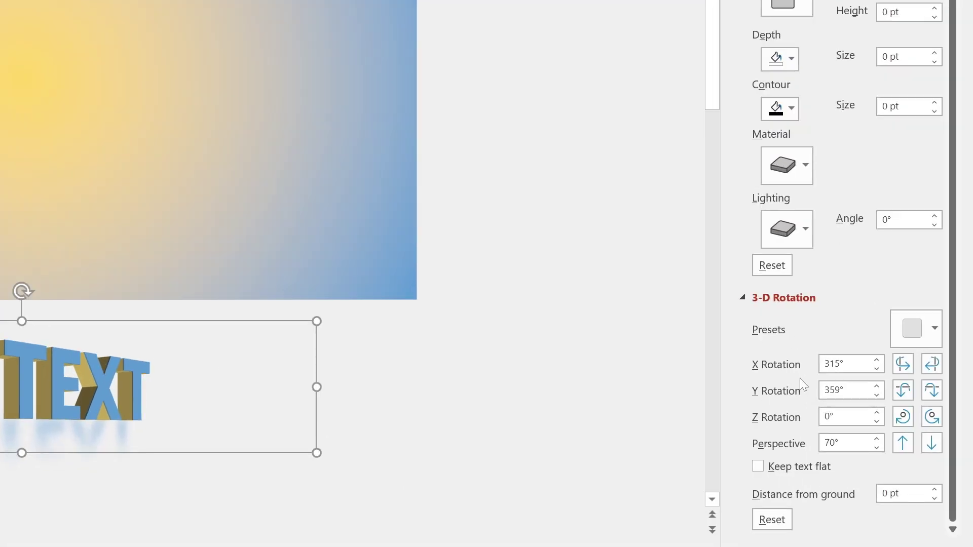
left_click(778, 364)
type("350")
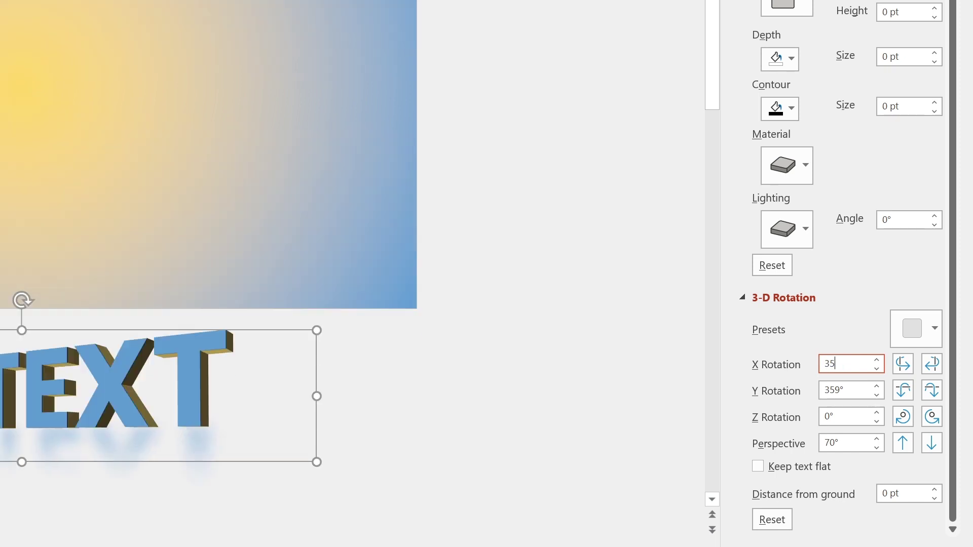
key("Tab")
key("Tab")
key("Tab")
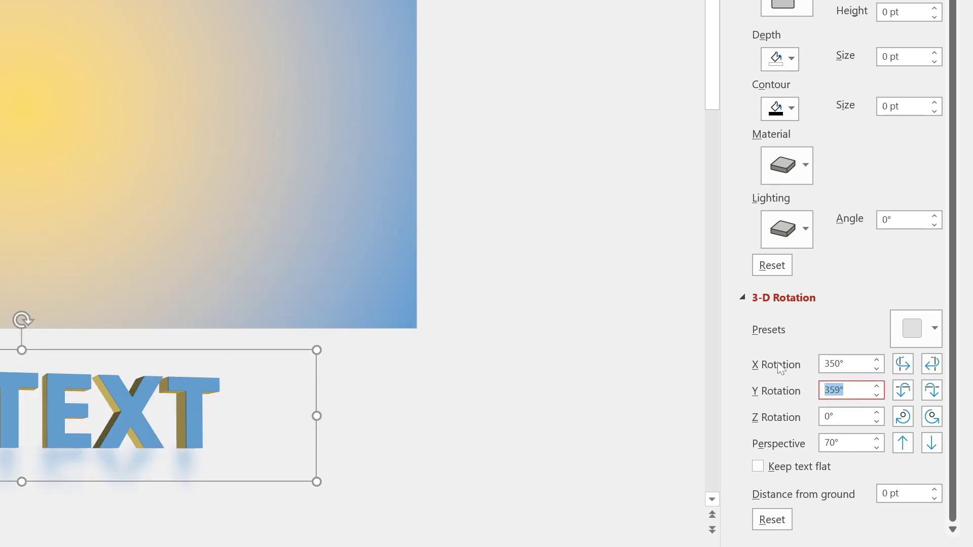
type("318")
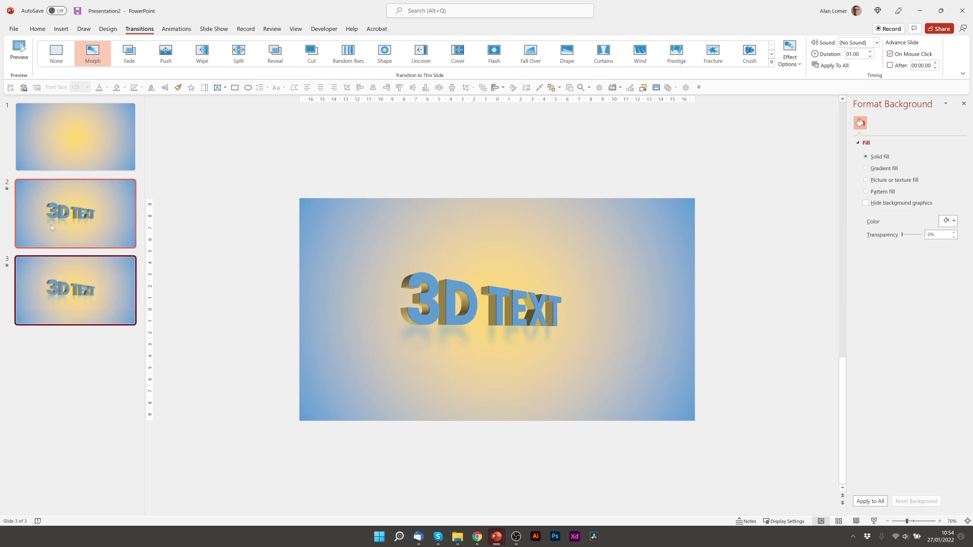
Step: Recolour both background gradient stops grey and darken the outer stop to black
left_click(456, 207)
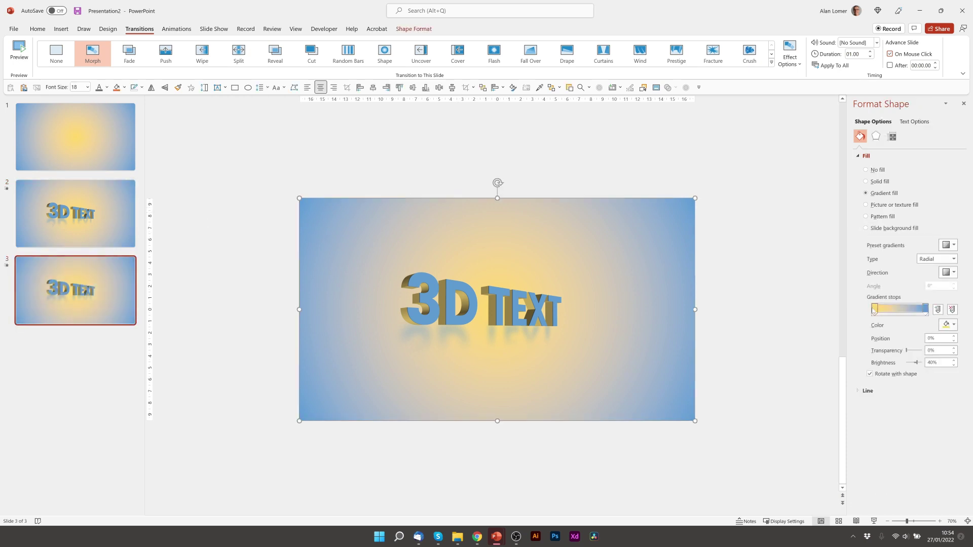
left_click(948, 325)
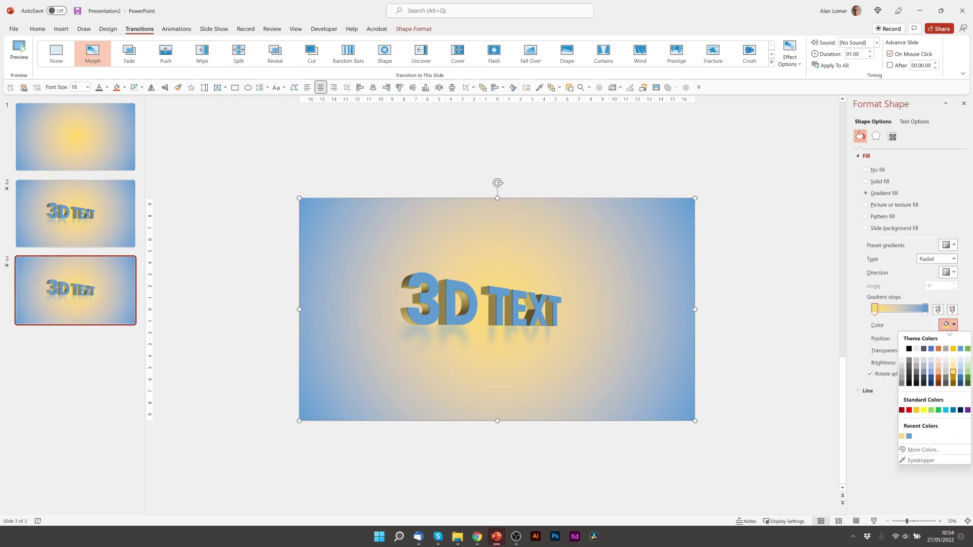
left_click(902, 385)
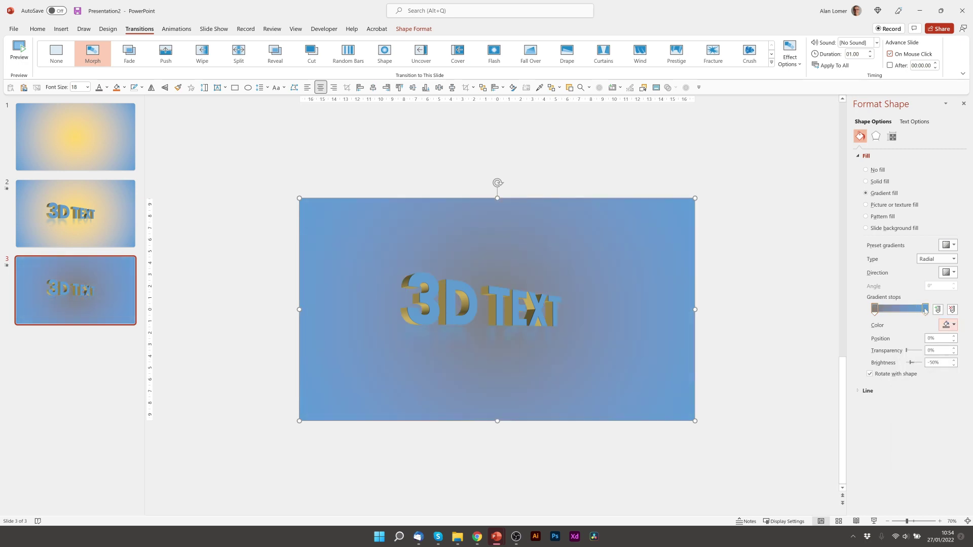
left_click(925, 310)
left_click(947, 326)
left_click(908, 367)
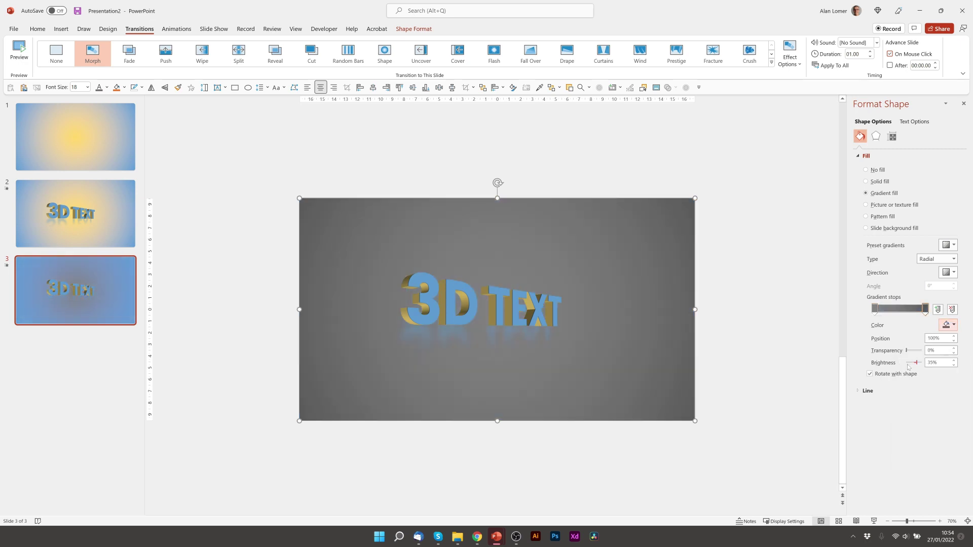
left_click(925, 313)
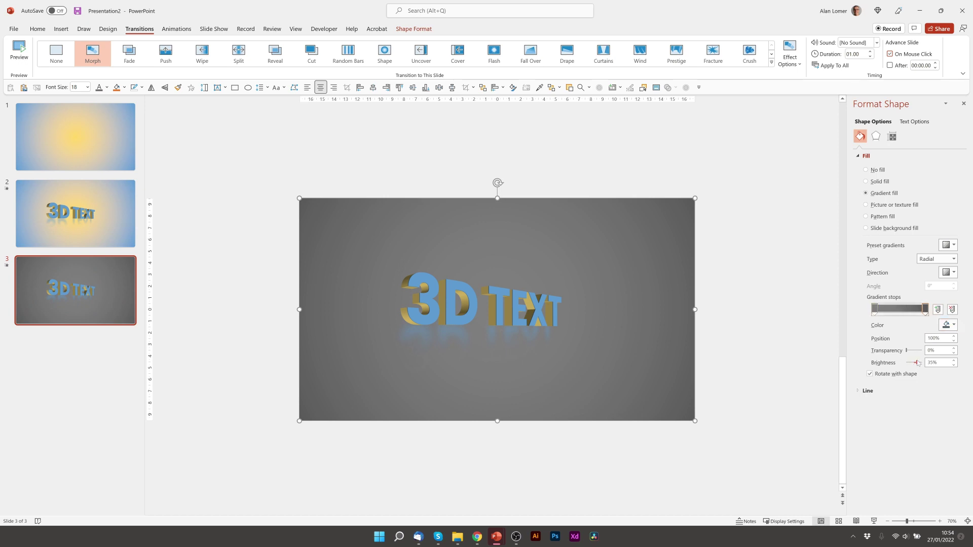
left_click_drag(918, 363, 915, 362)
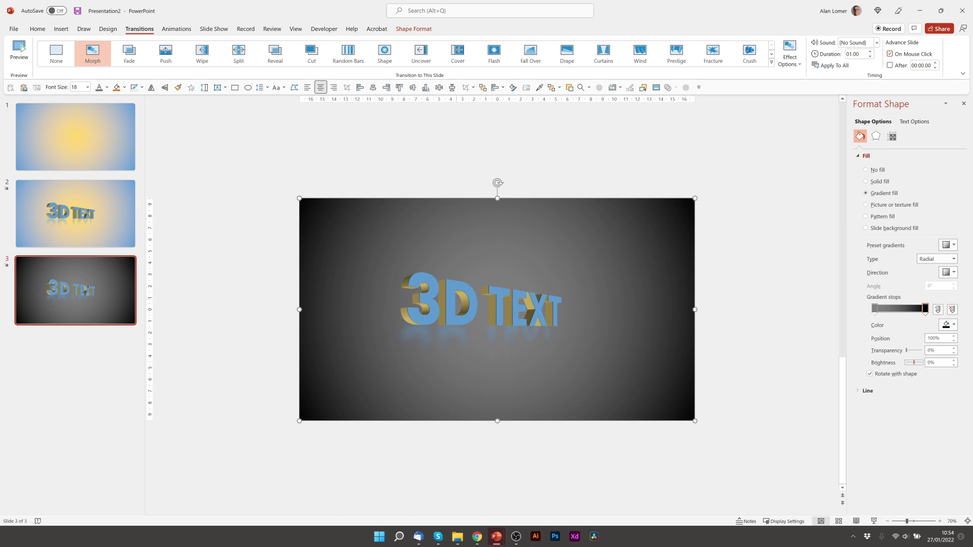
Step: Colour the 3D TEXT letters light grey (White, Darker 35%)
left_click(446, 302)
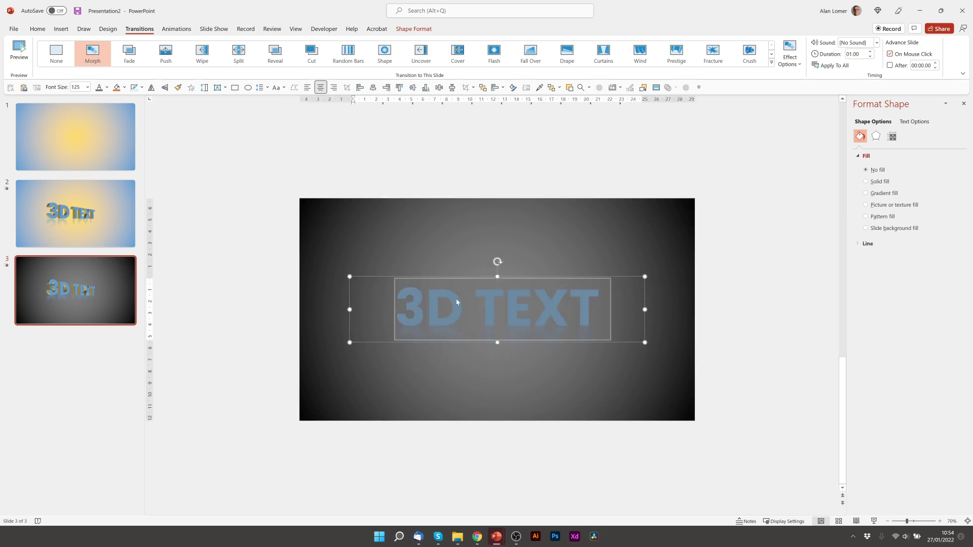
left_click(38, 29)
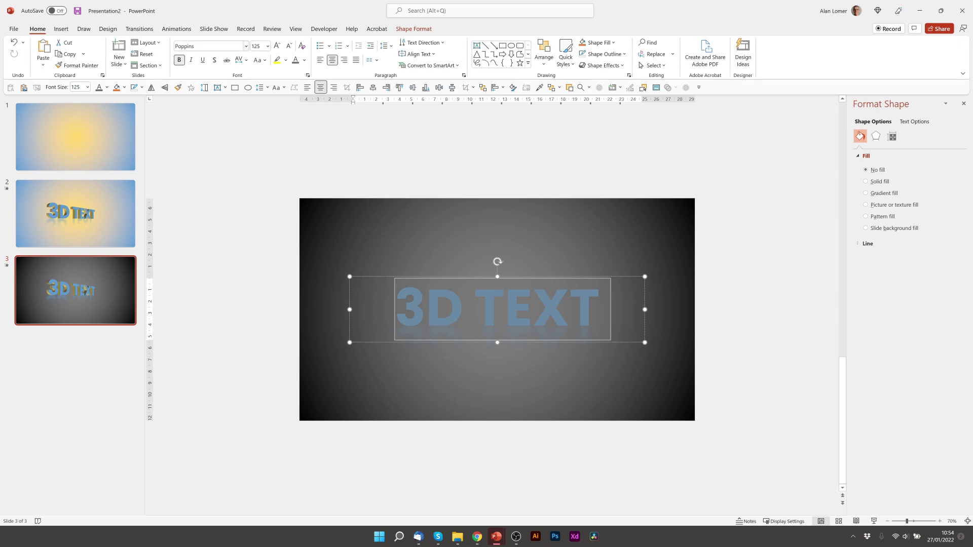
left_click(304, 60)
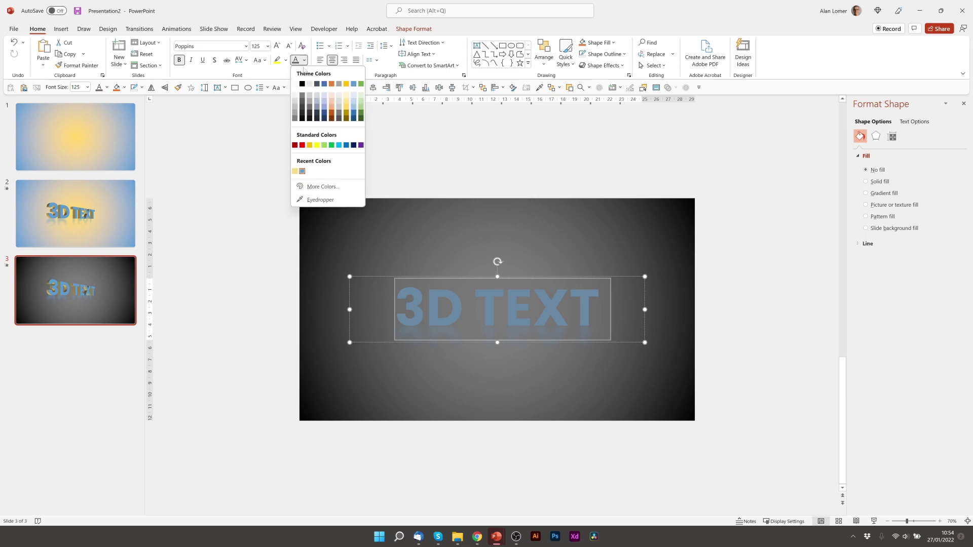
left_click(294, 115)
Step: Set the text's 3-D depth colour to black
left_click(905, 122)
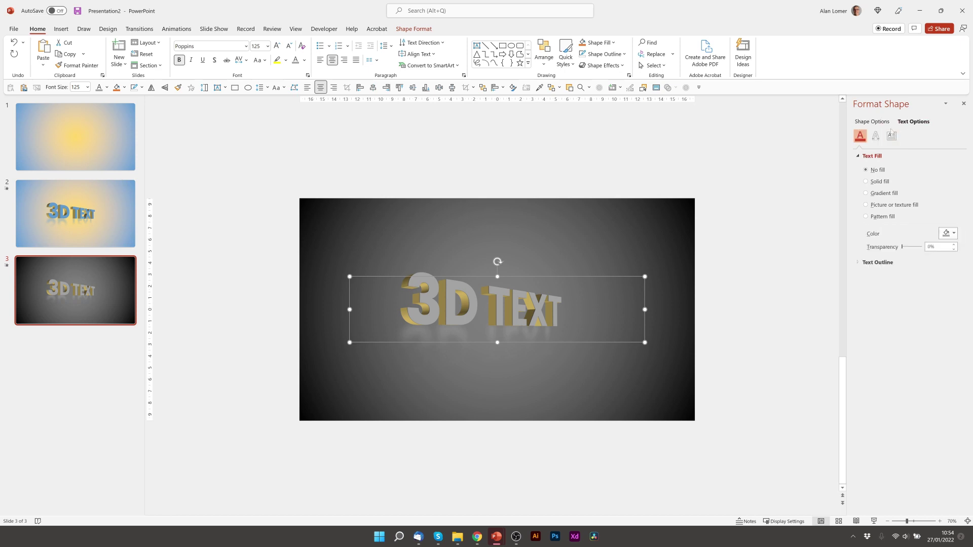
left_click(876, 136)
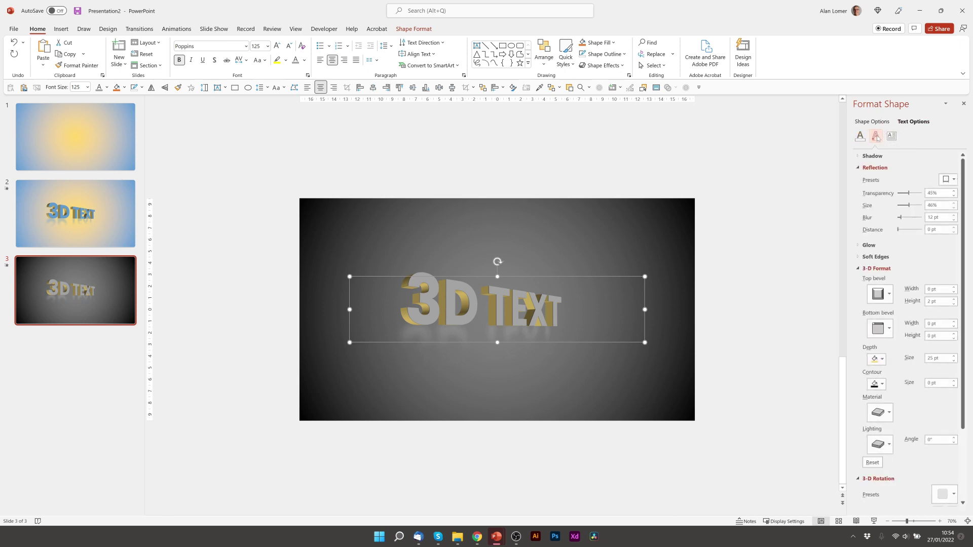
left_click(878, 360)
left_click(878, 418)
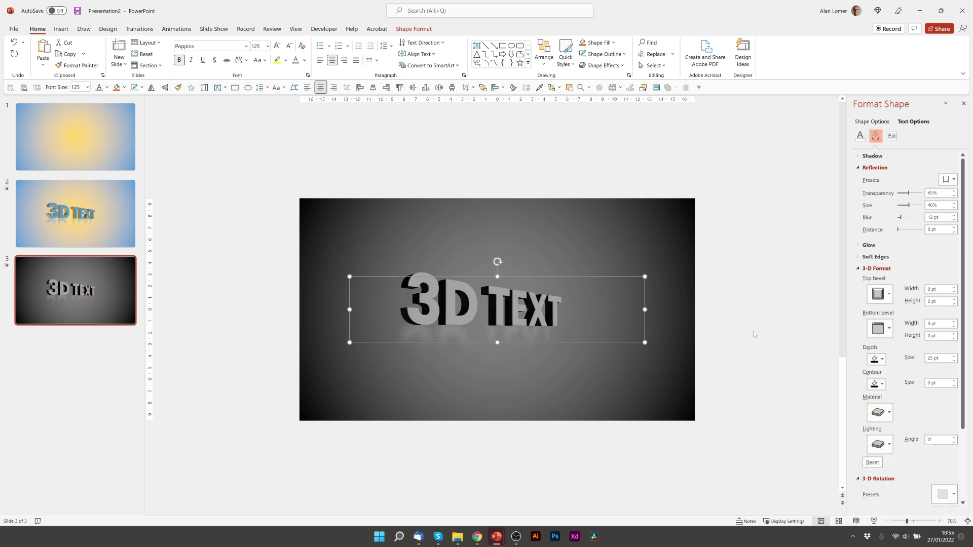
Step: Set the X rotation of slide 3's 3D TEXT to 56° in its 3-D Rotation settings
left_click(497, 276)
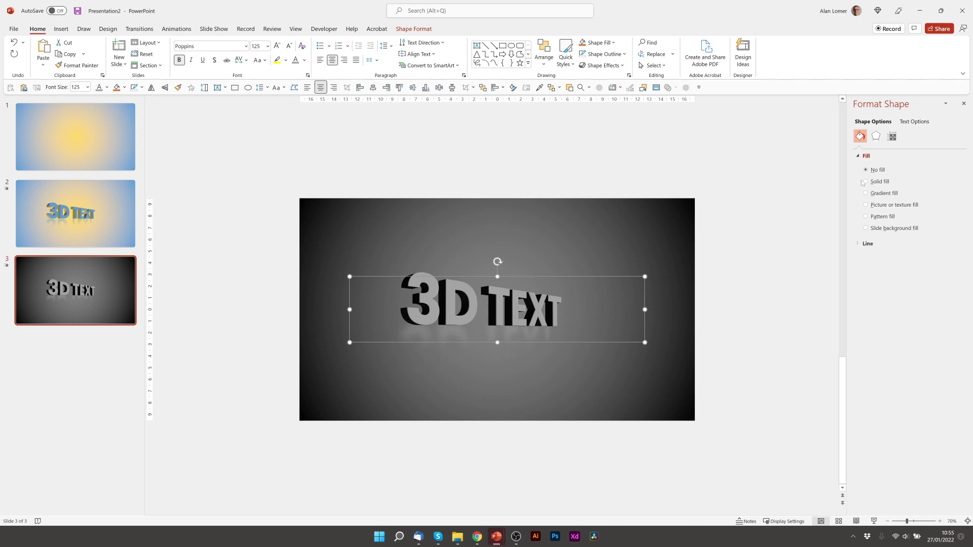
left_click(876, 136)
scroll(899, 339, "down", 1)
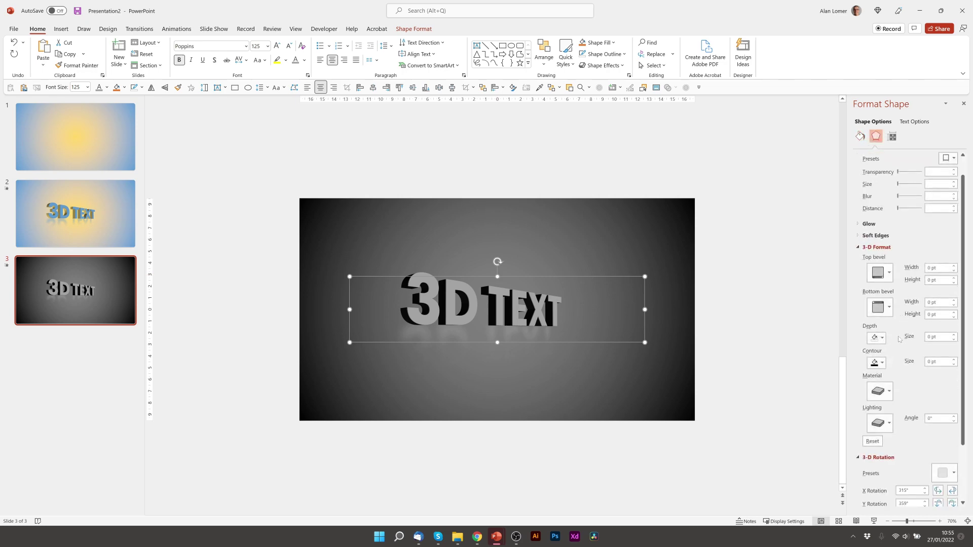
scroll(899, 338, "down", 3)
double_click(909, 420)
type("5")
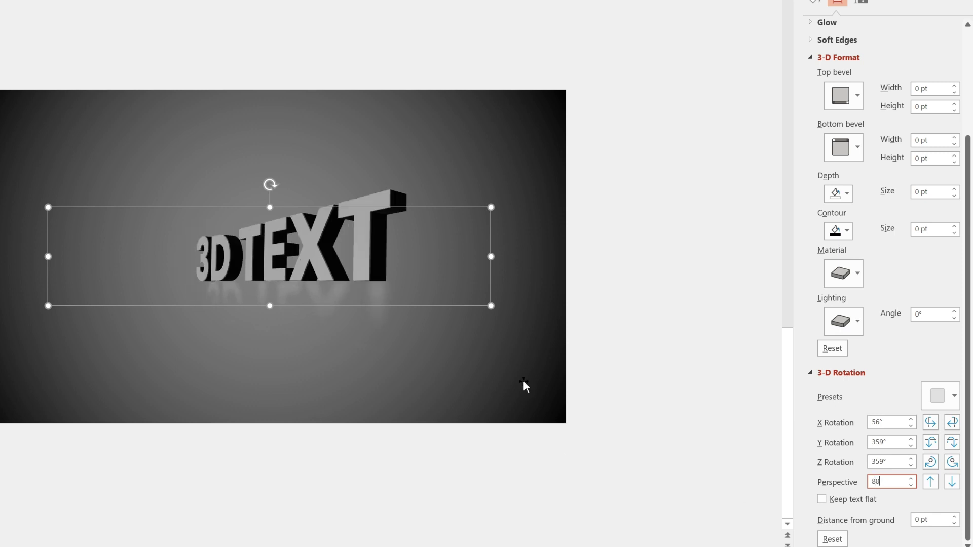
Step: Apply 80° perspective, shift the 3D text left, and return to slide 2
left_click(229, 206)
left_click_drag(229, 206, 189, 207)
left_click(75, 230)
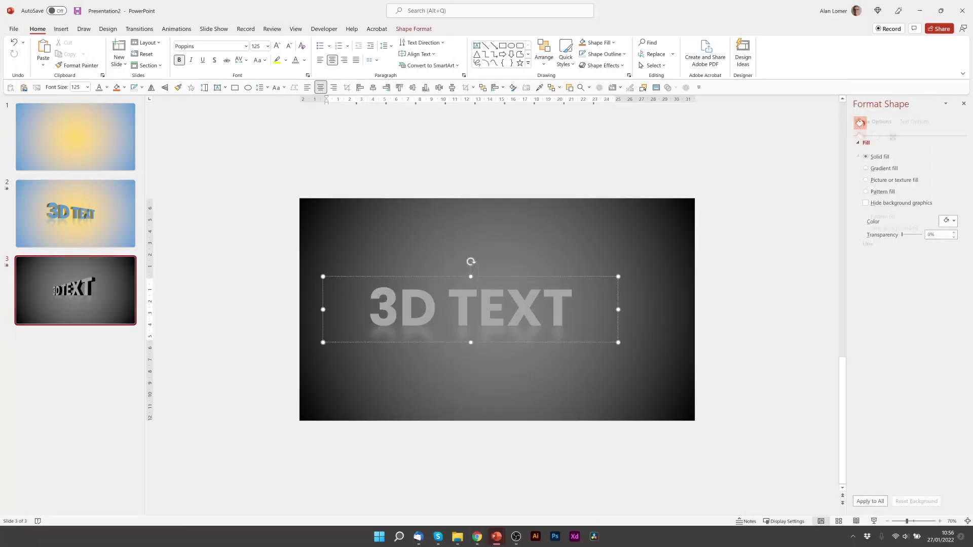
Step: Give slide 3's 3D TEXT the Translucent Powder material and deselect it to view the result
left_click(910, 122)
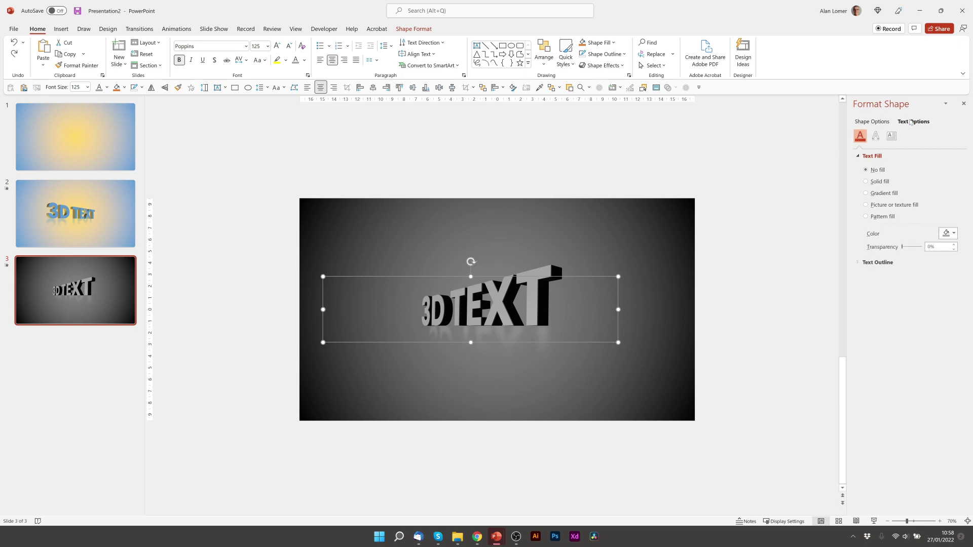
left_click(875, 136)
left_click(882, 412)
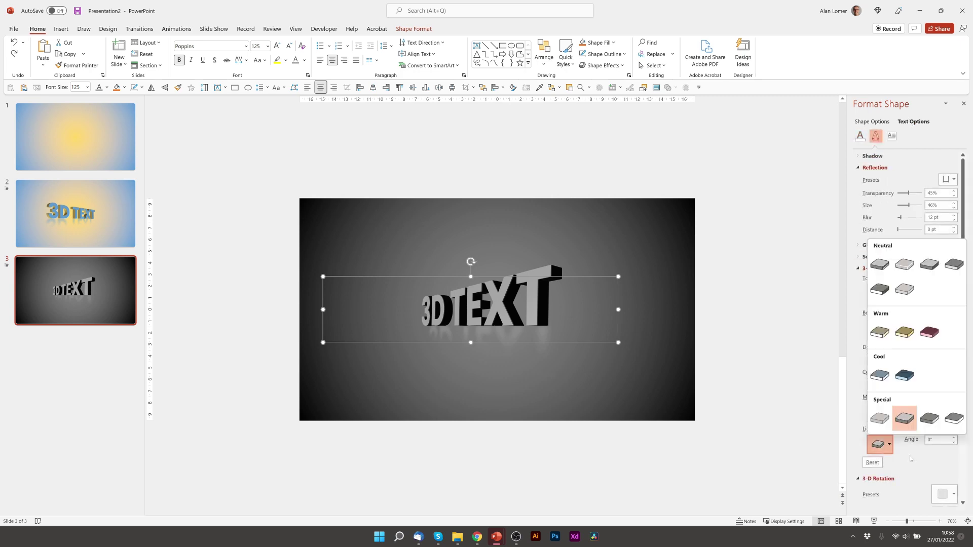
left_click(884, 413)
left_click(881, 412)
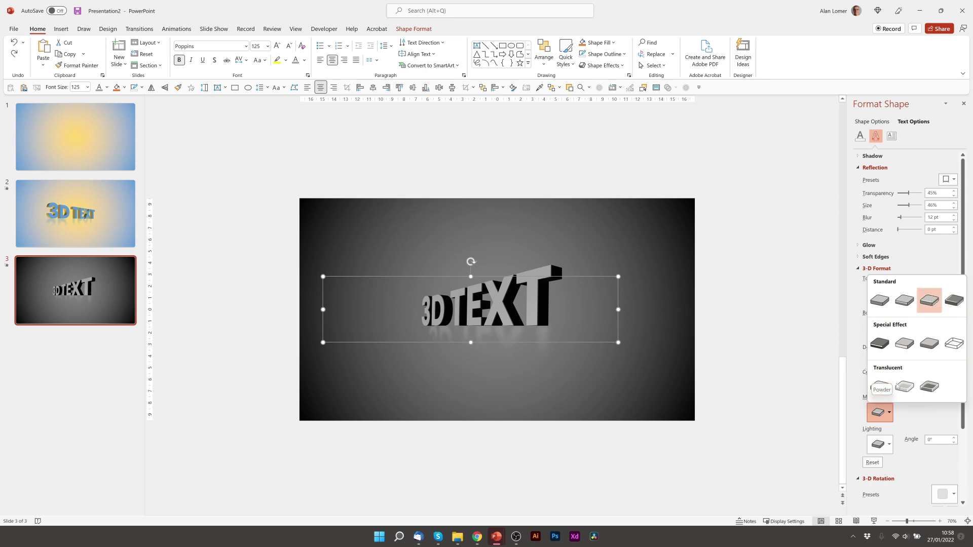
left_click(872, 388)
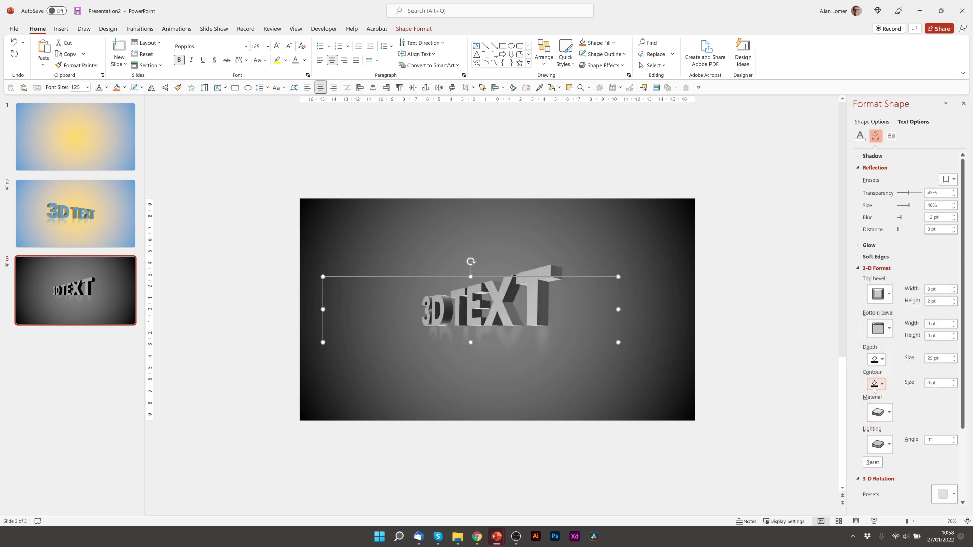
left_click(82, 295)
Step: Duplicate slide 3 as slide 4 and select its 3D TEXT box for 3-D effects
key("ctrl+d")
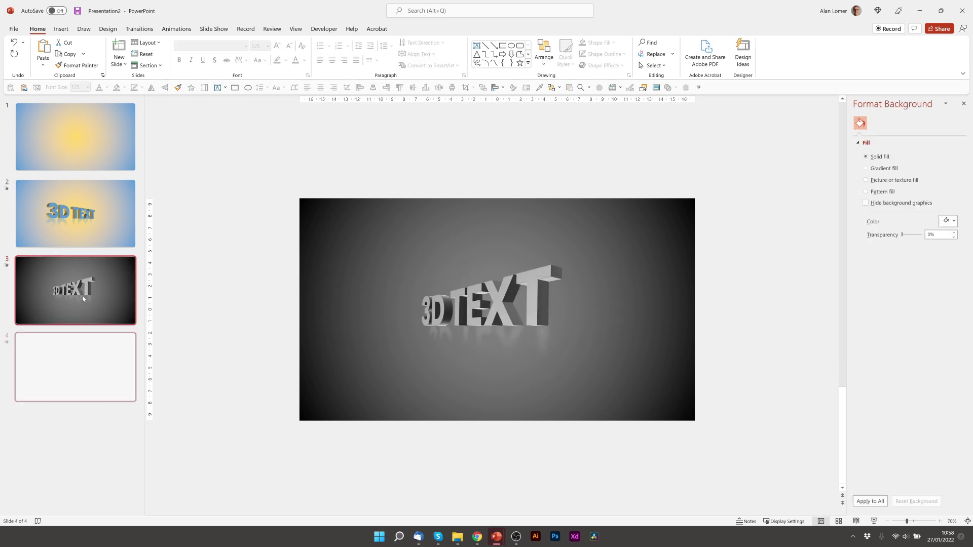
left_click(455, 278)
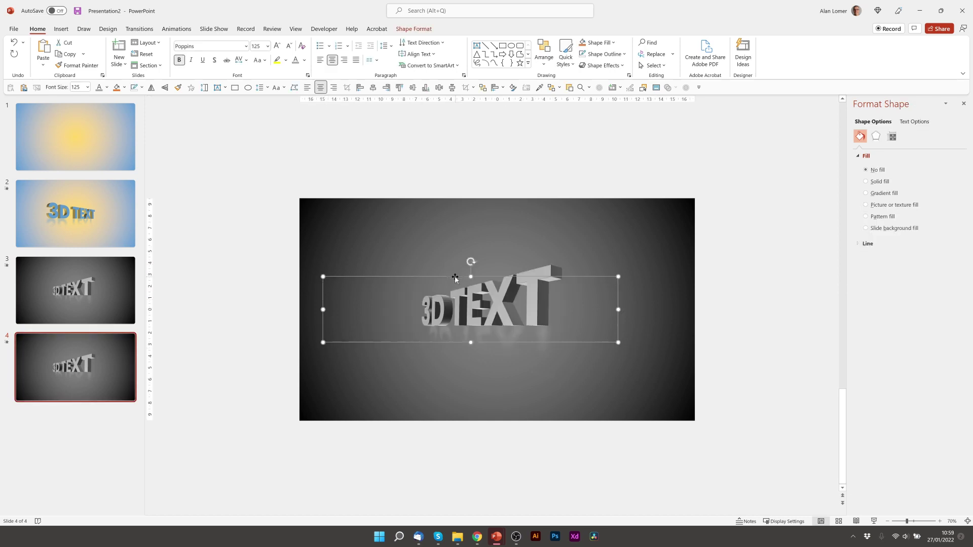
left_click(875, 136)
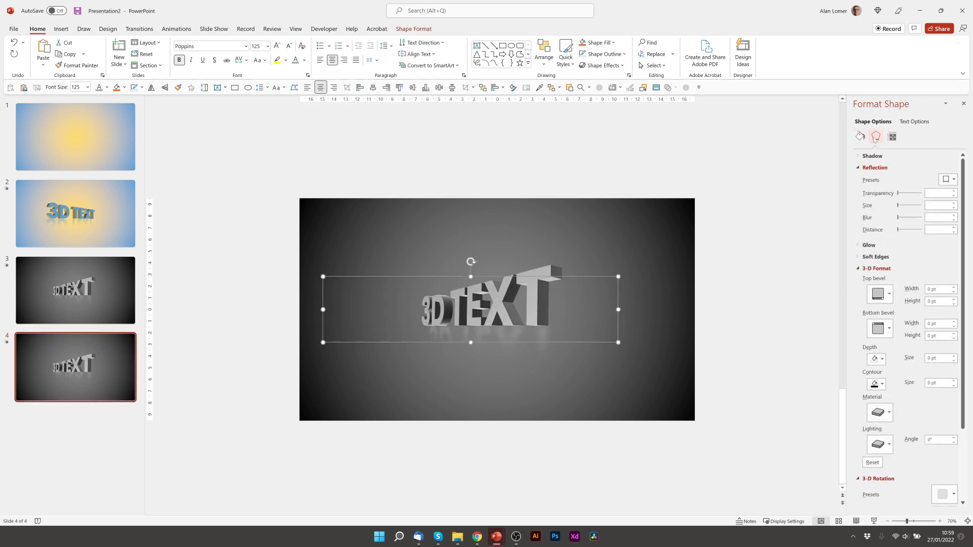
left_click(858, 269)
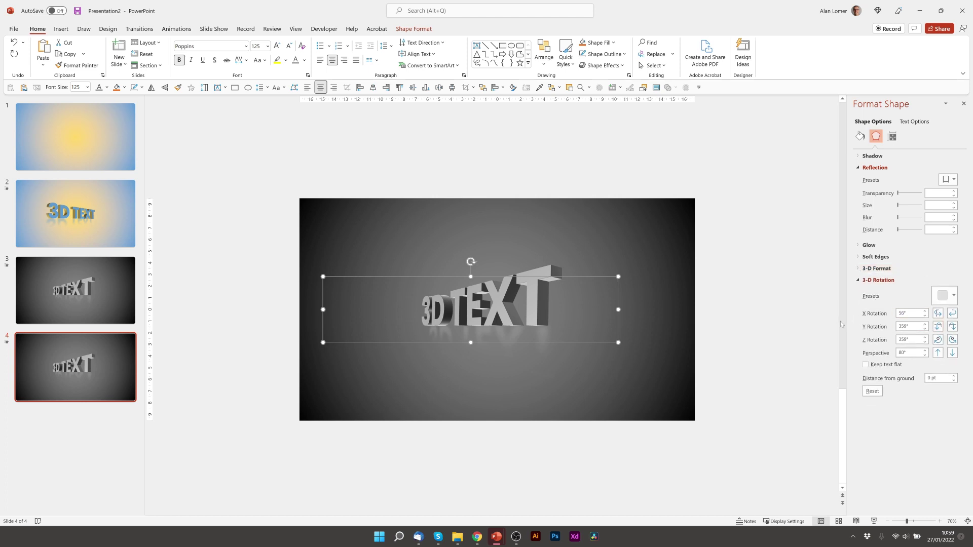
Step: Set the text's 3-D rotation to X 290°, Y 0° and Z 10°
left_click(879, 314)
type("290")
key("Tab")
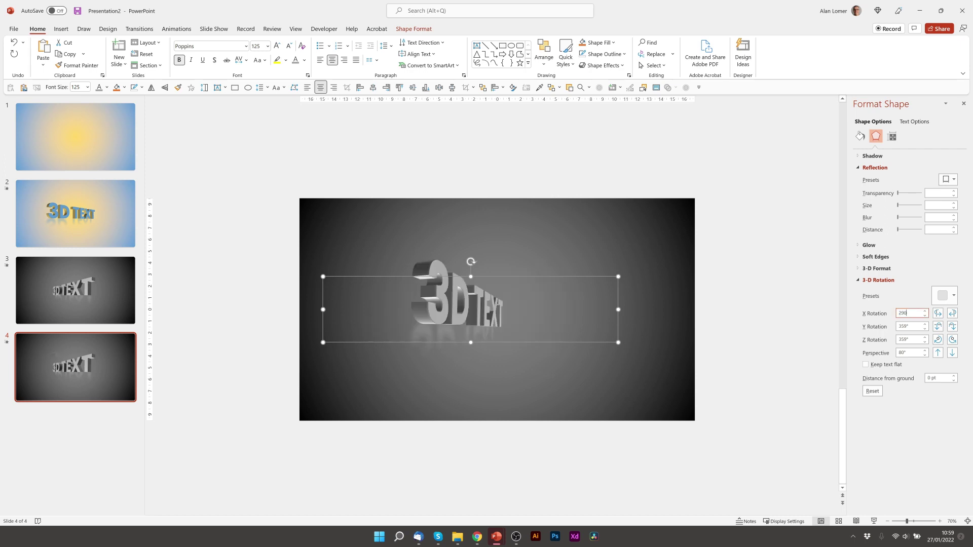
type("0")
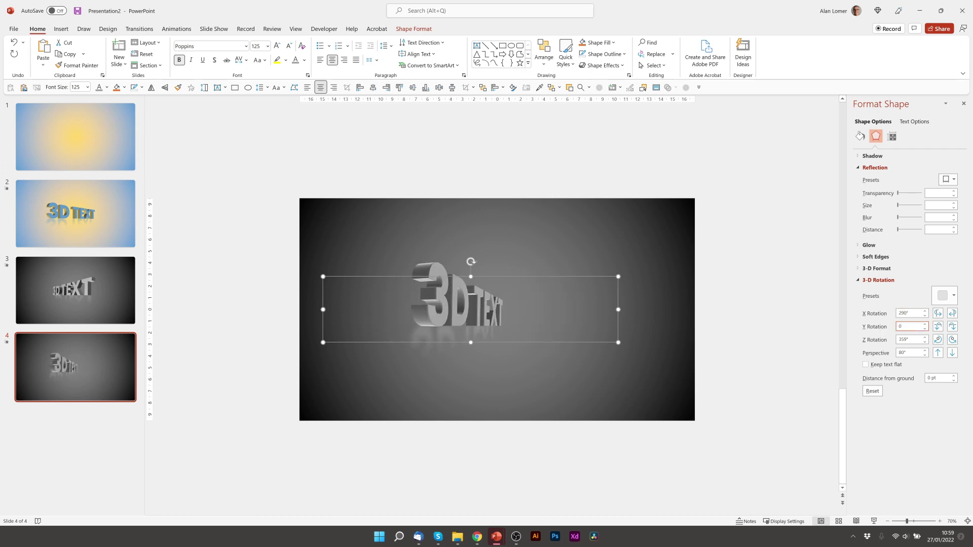
key("Tab")
type("10")
key("Return")
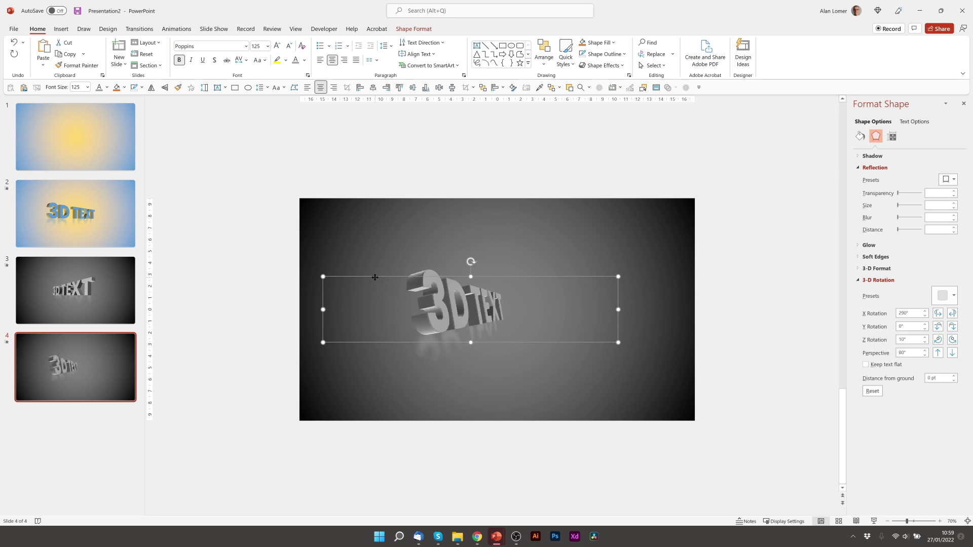
Step: Nudge slide 4's 3D TEXT slightly right toward the slide centre
left_click_drag(375, 277, 405, 277)
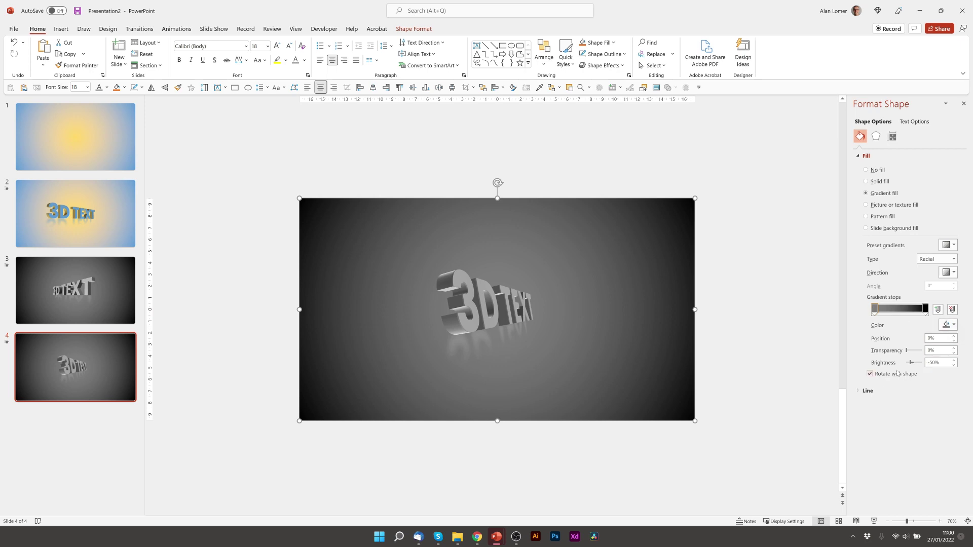
Step: Brighten slide 4's gradient centre stop to -23% brightness and colour the 3D TEXT grey
left_click_drag(911, 363, 914, 364)
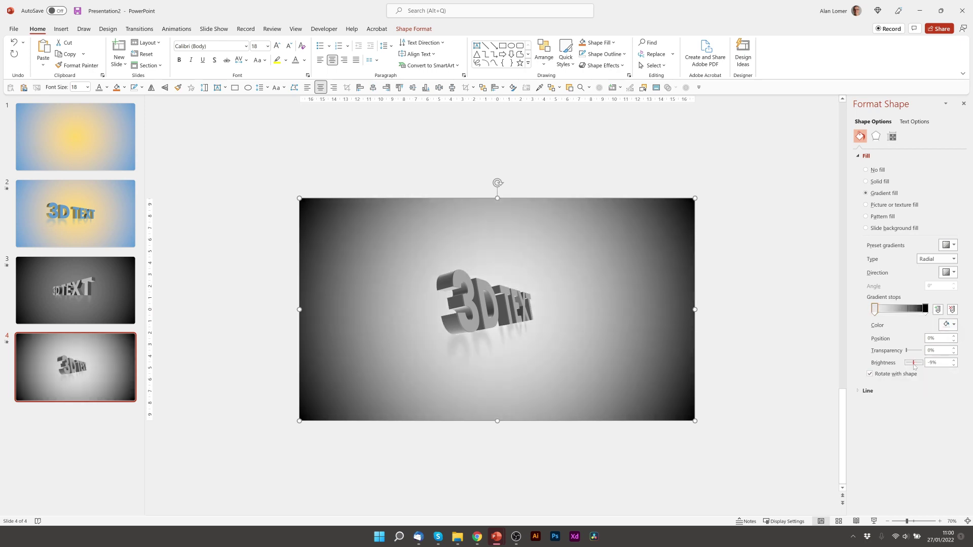
left_click(429, 304)
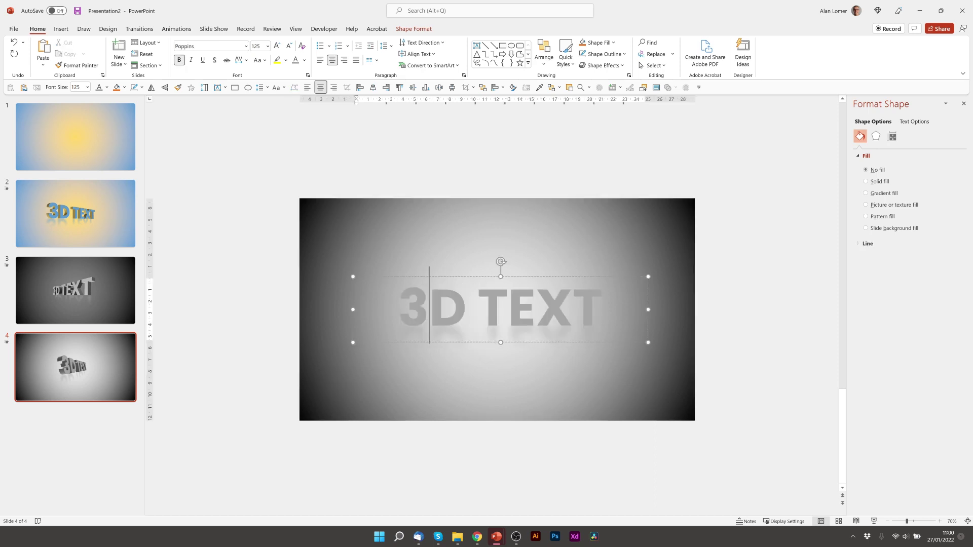
left_click(453, 277)
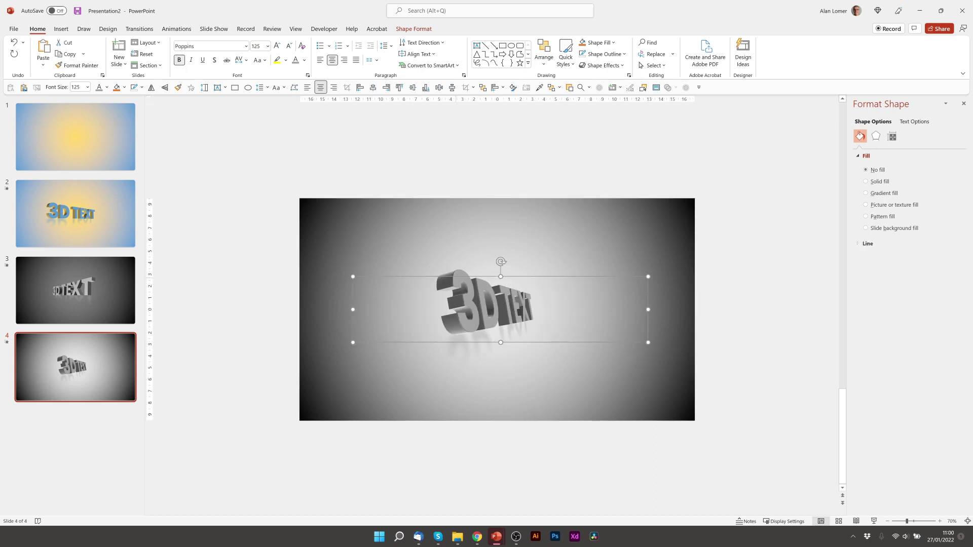
left_click(305, 60)
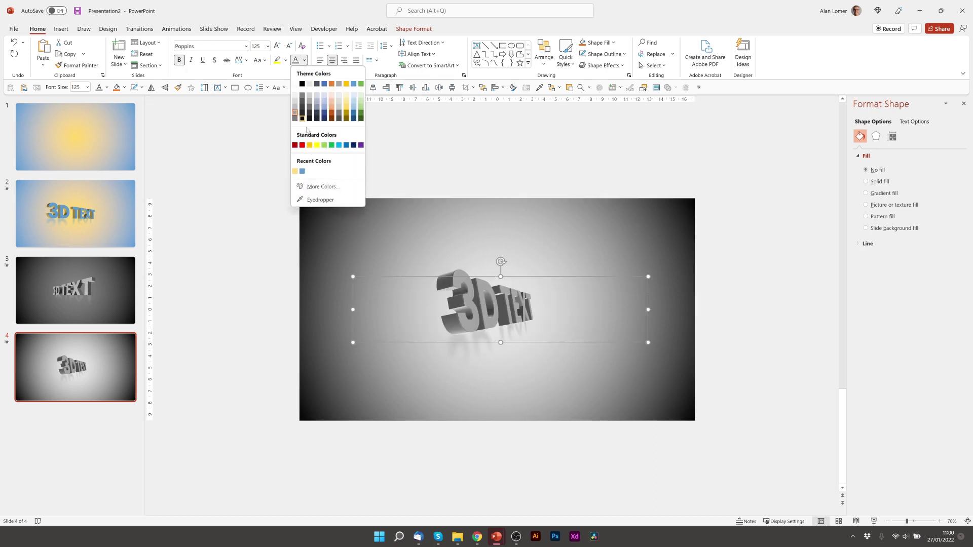
left_click(296, 104)
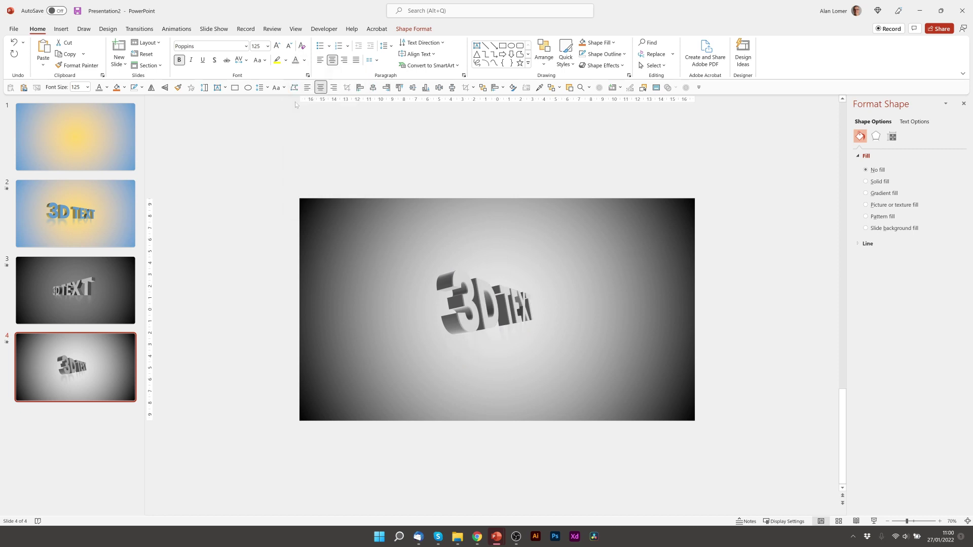
Step: Return to slide 3 in the thumbnail pane
left_click(62, 300)
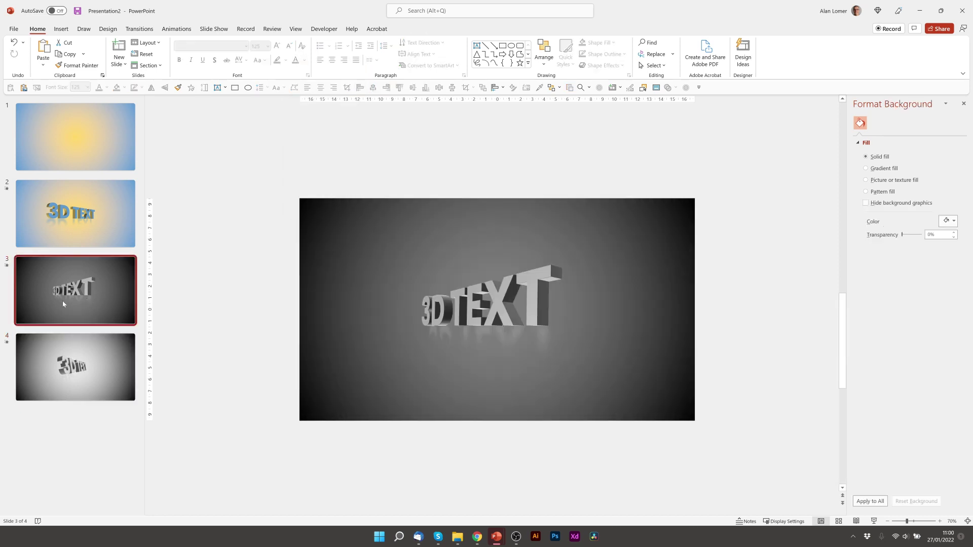